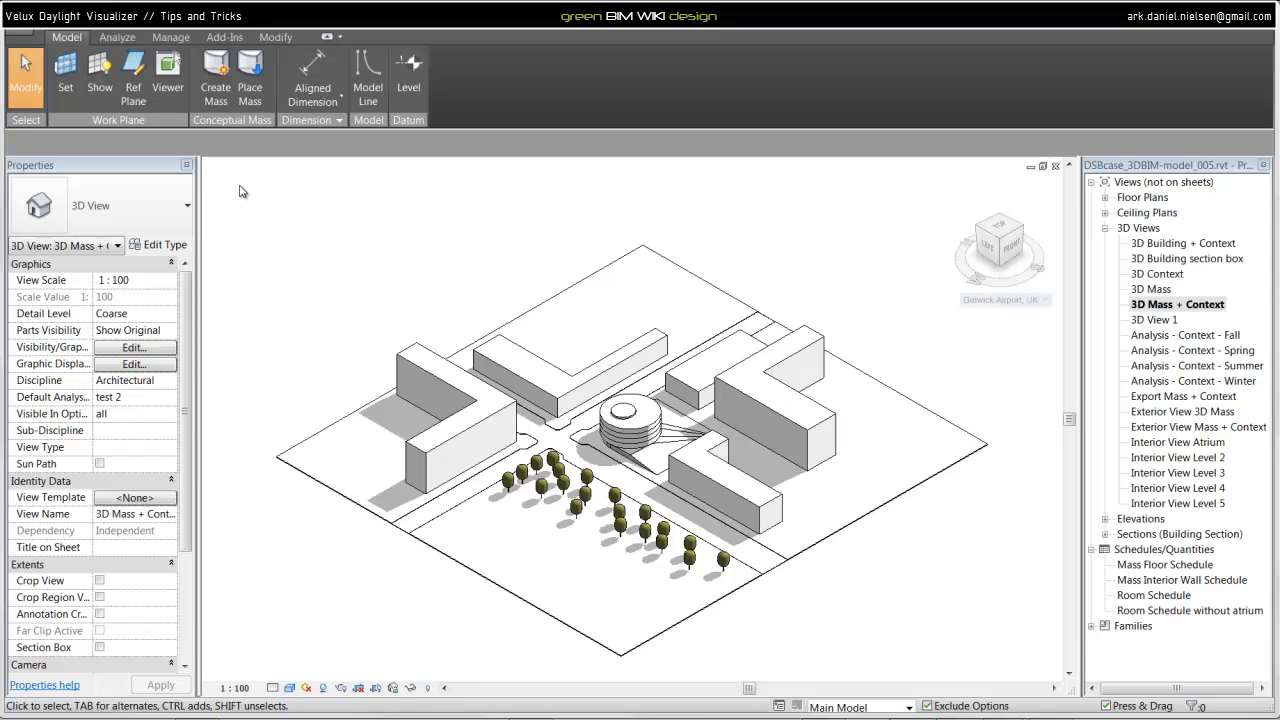
- Extrude the flat square upward into a solid box mass beside the trees
left_click(216, 98)
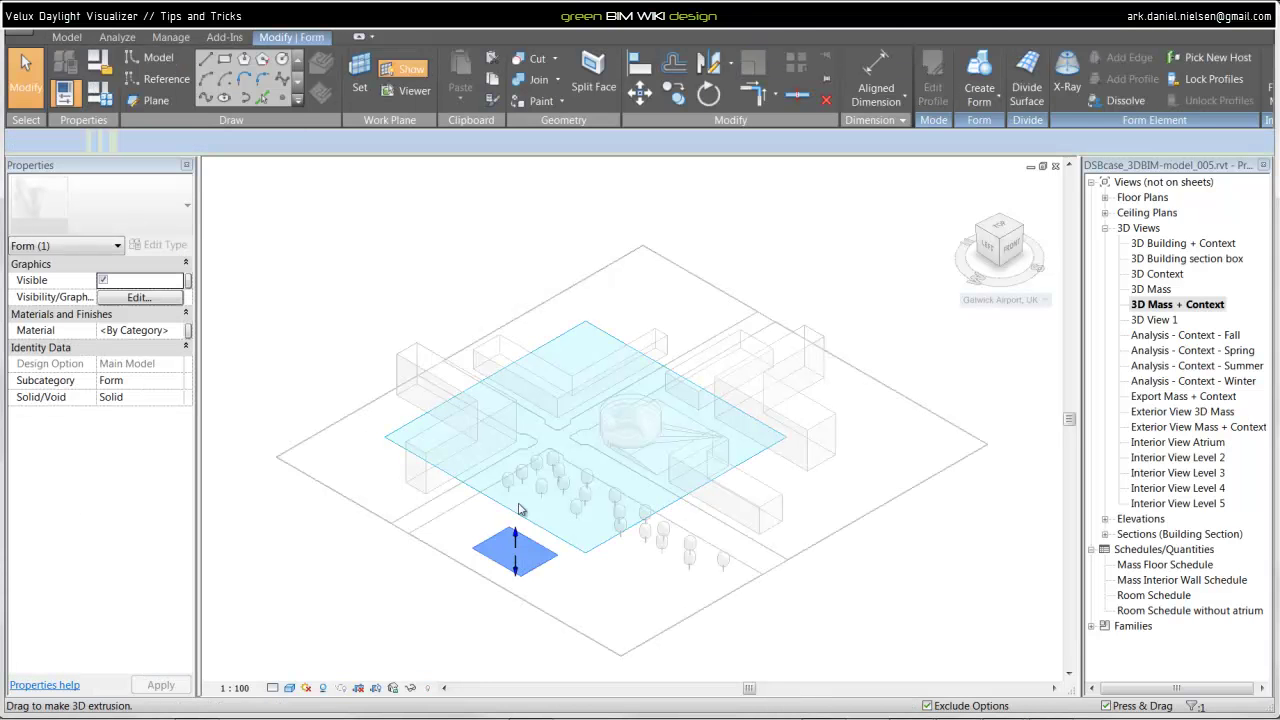
left_click_drag(514, 541, 523, 492)
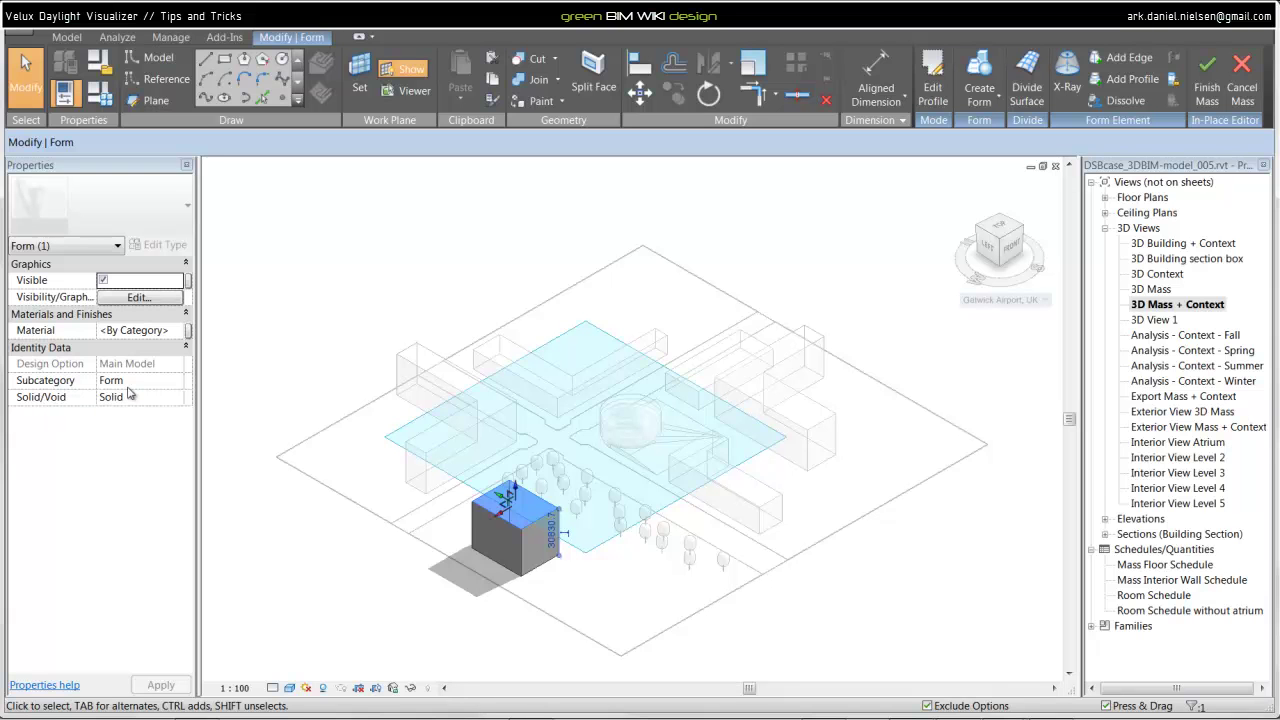
key("Escape")
- Select the box form and check its Subcategory in Properties, leaving it unchanged
left_click_drag(443, 605, 590, 458)
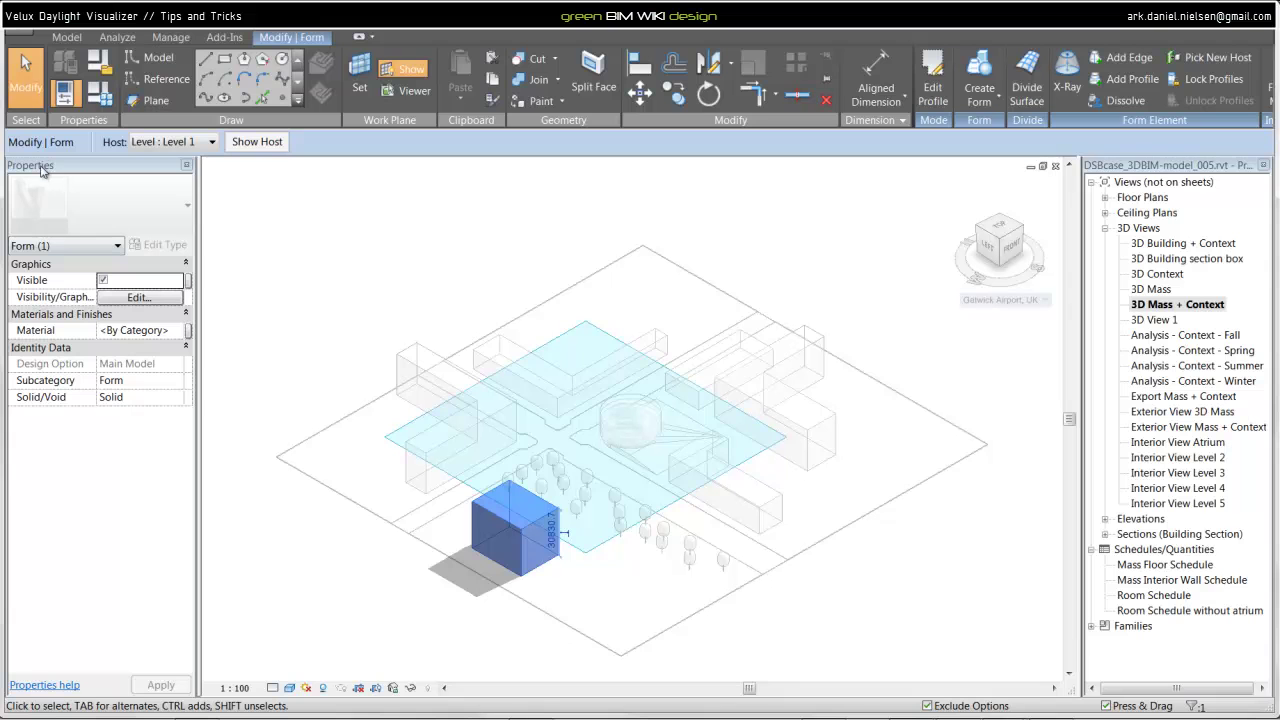
left_click(178, 381)
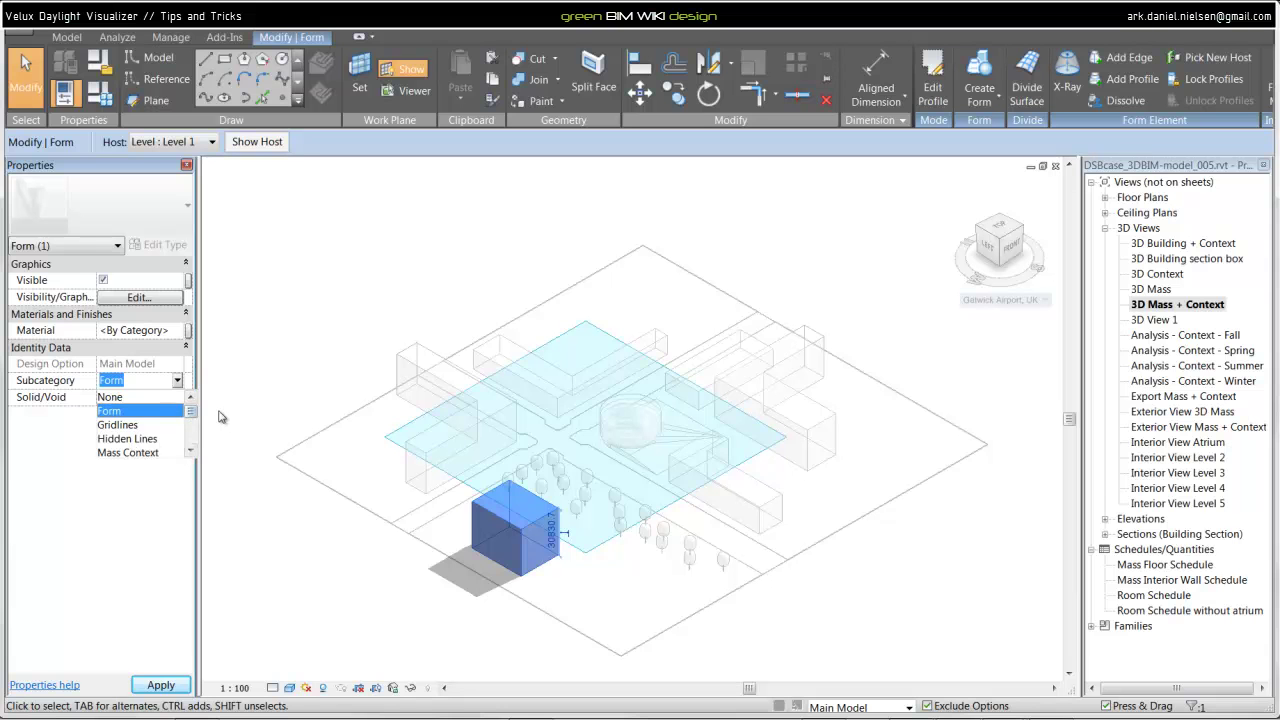
left_click(274, 363)
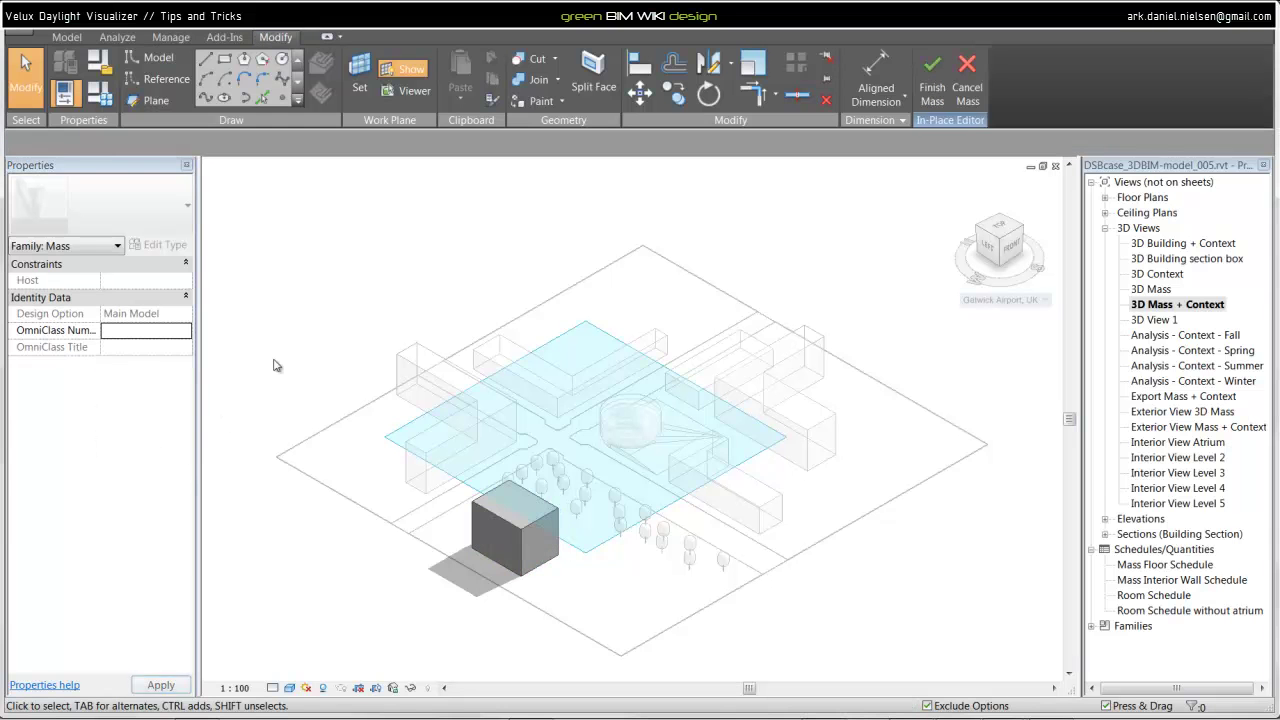
- Open Object Styles from Manage and expand the Mass category to list its subcategories
left_click(170, 37)
left_click(116, 92)
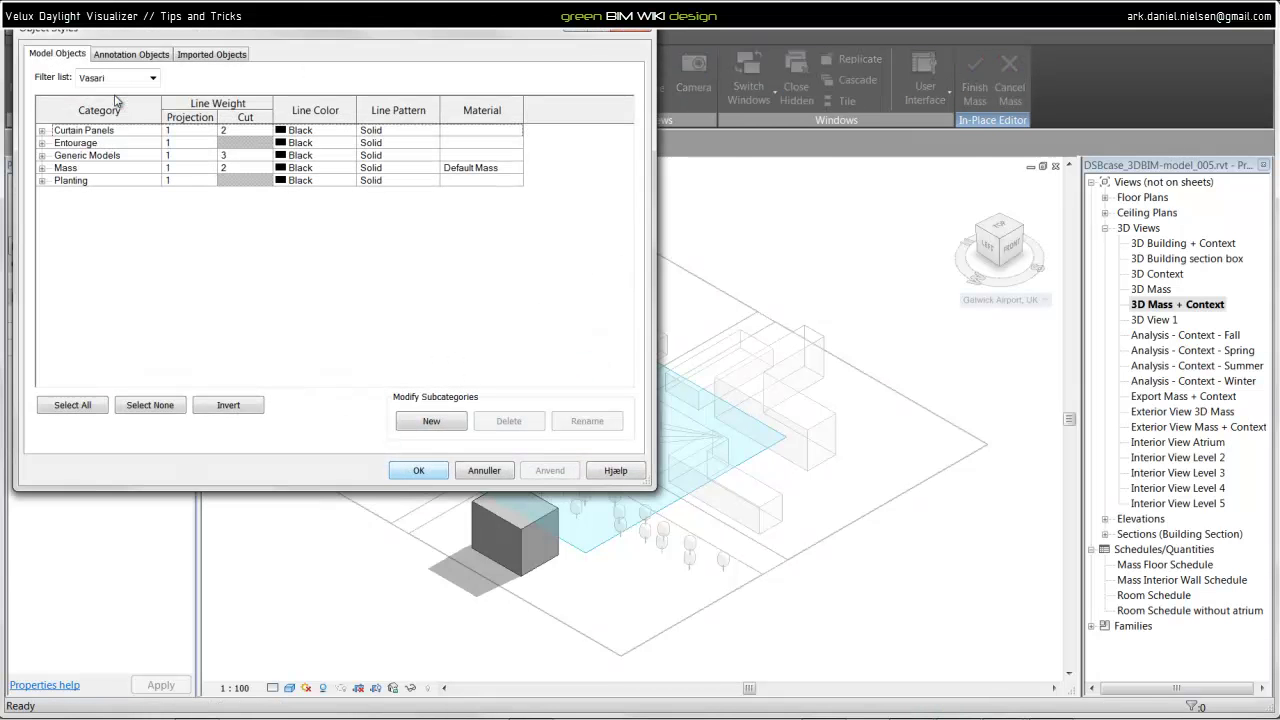
left_click(42, 169)
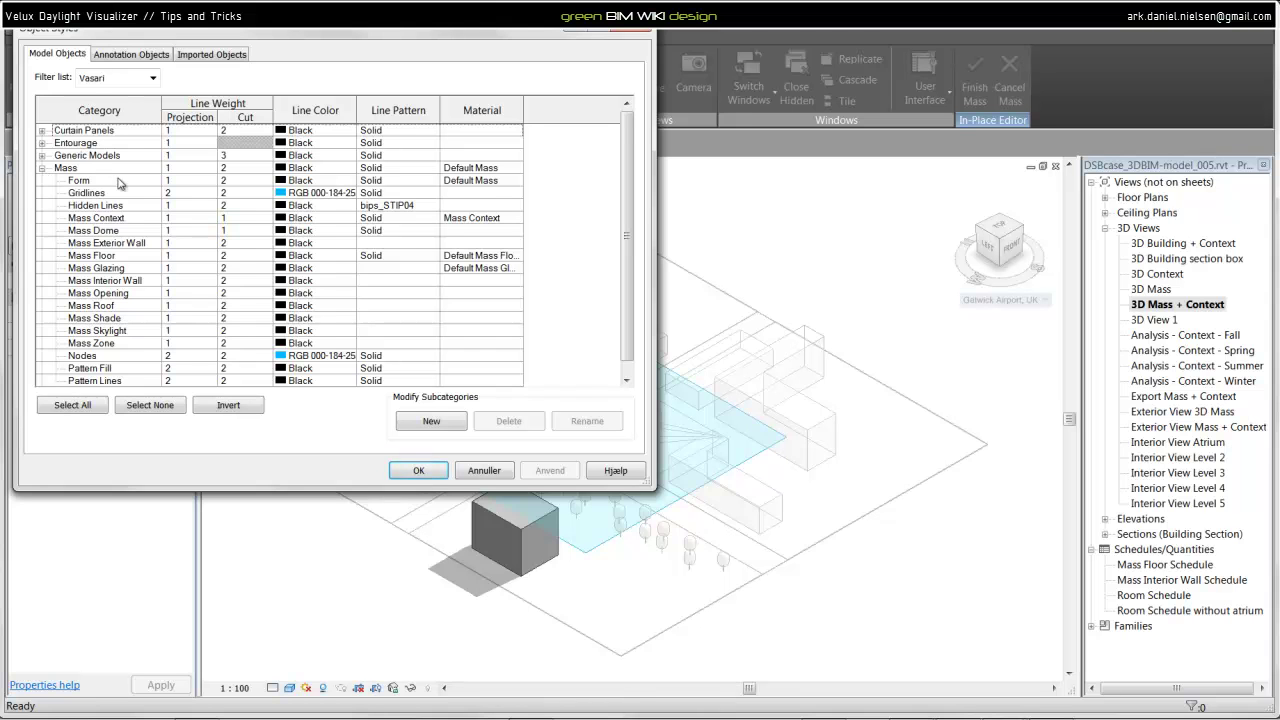
scroll(117, 206, "down", 1)
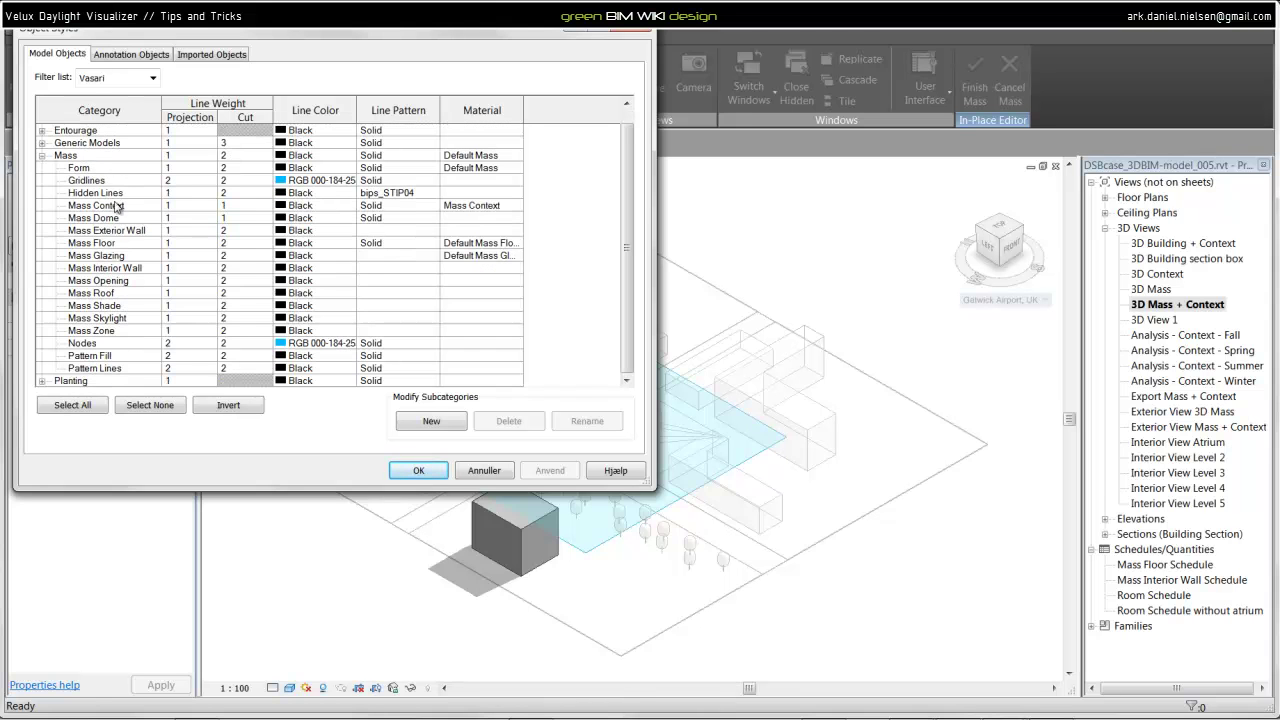
- Create a new subcategory named 'Mass Ground' under the Mass category
left_click(431, 421)
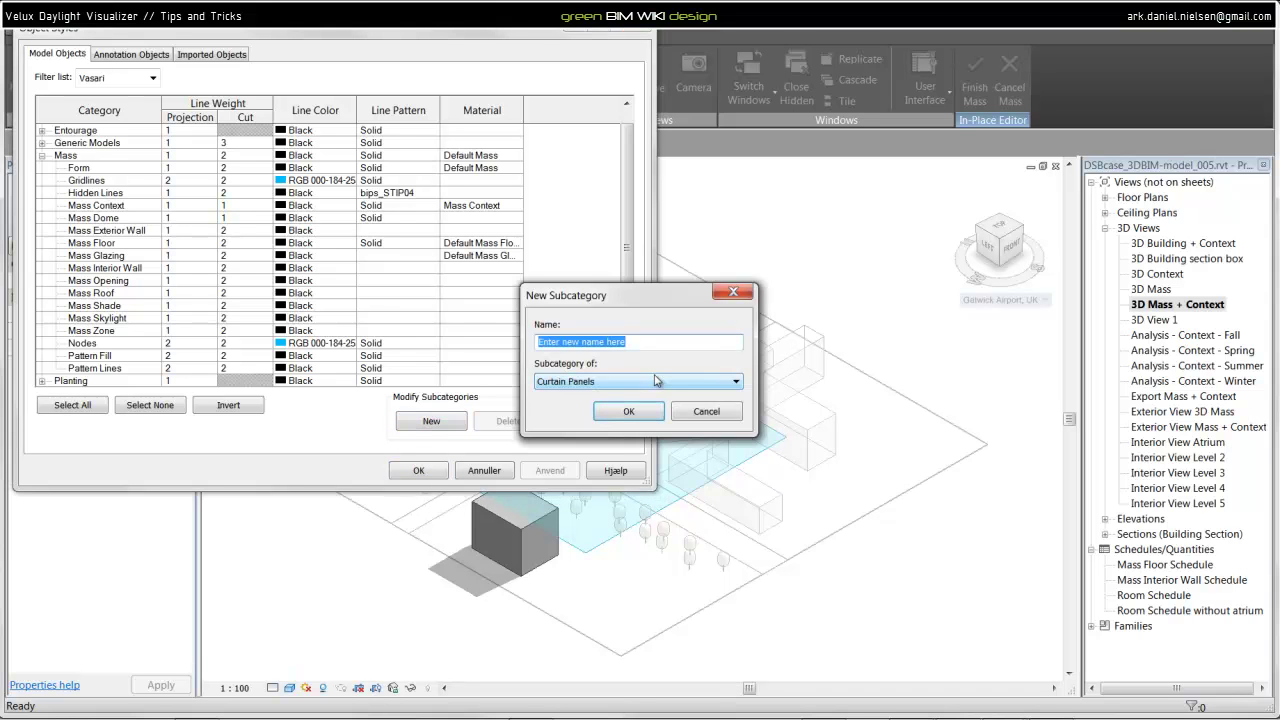
type("Mass")
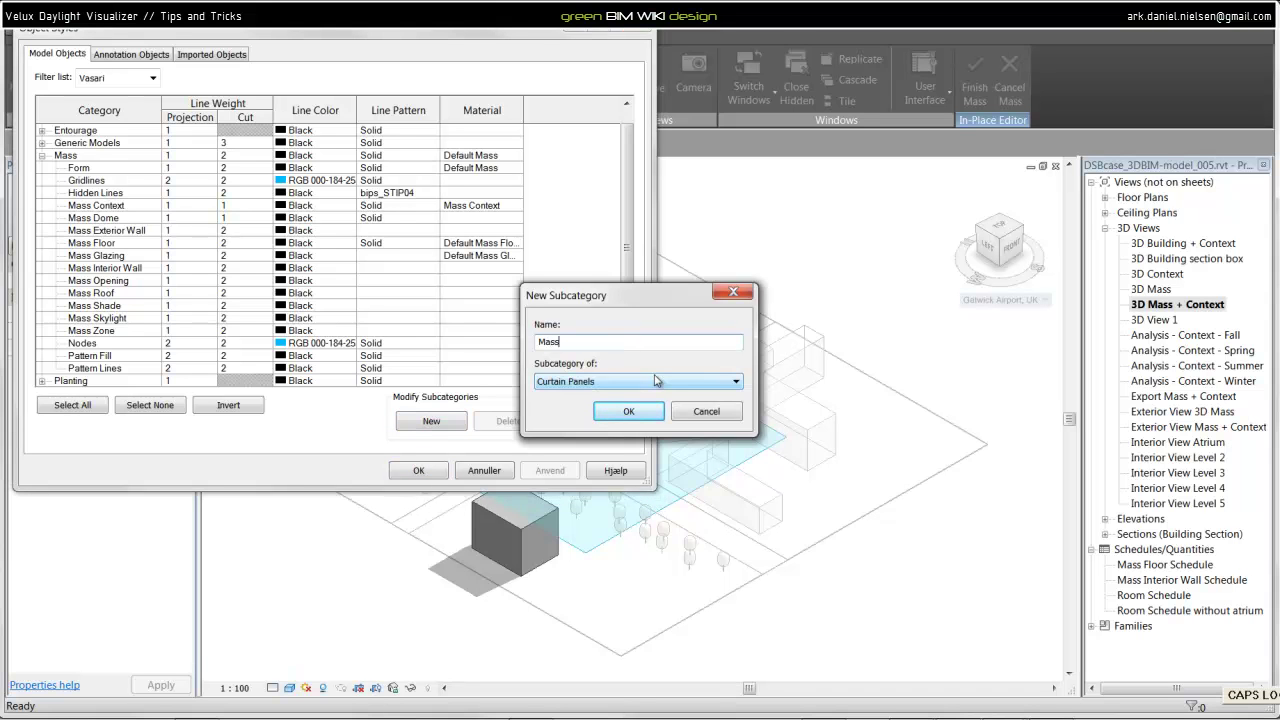
type(" Ground")
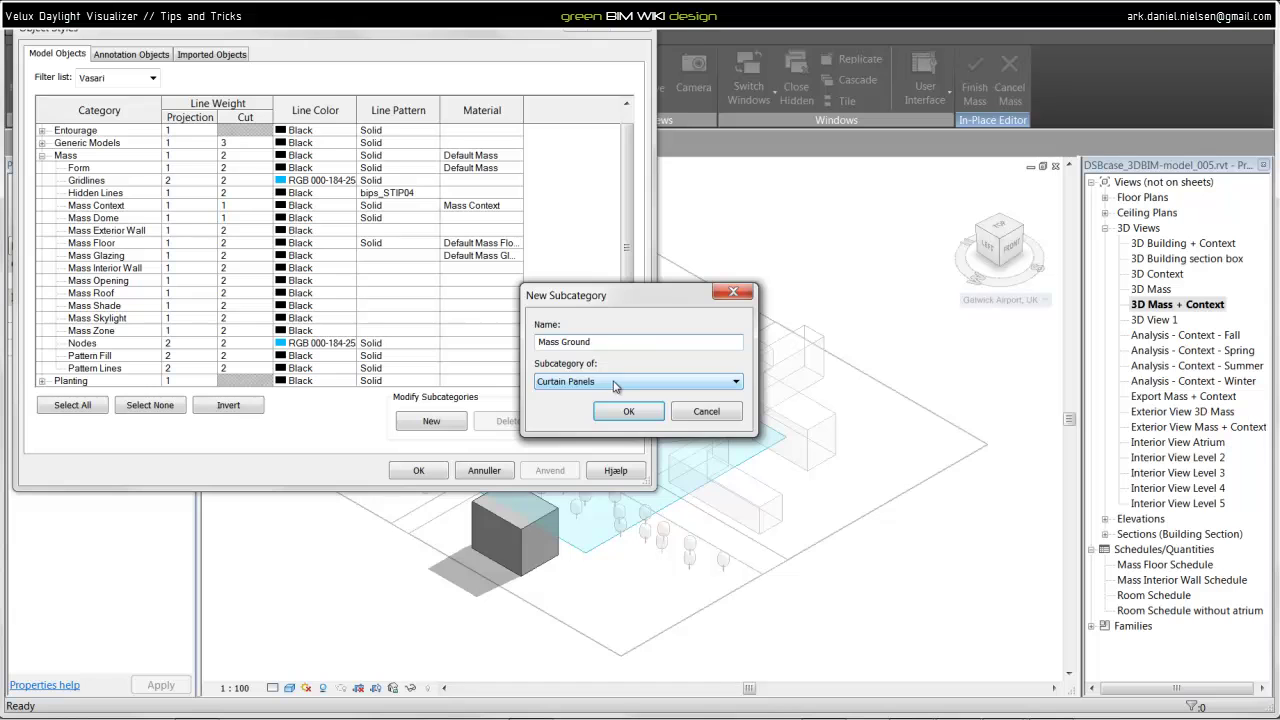
left_click(614, 387)
left_click(565, 423)
left_click(628, 411)
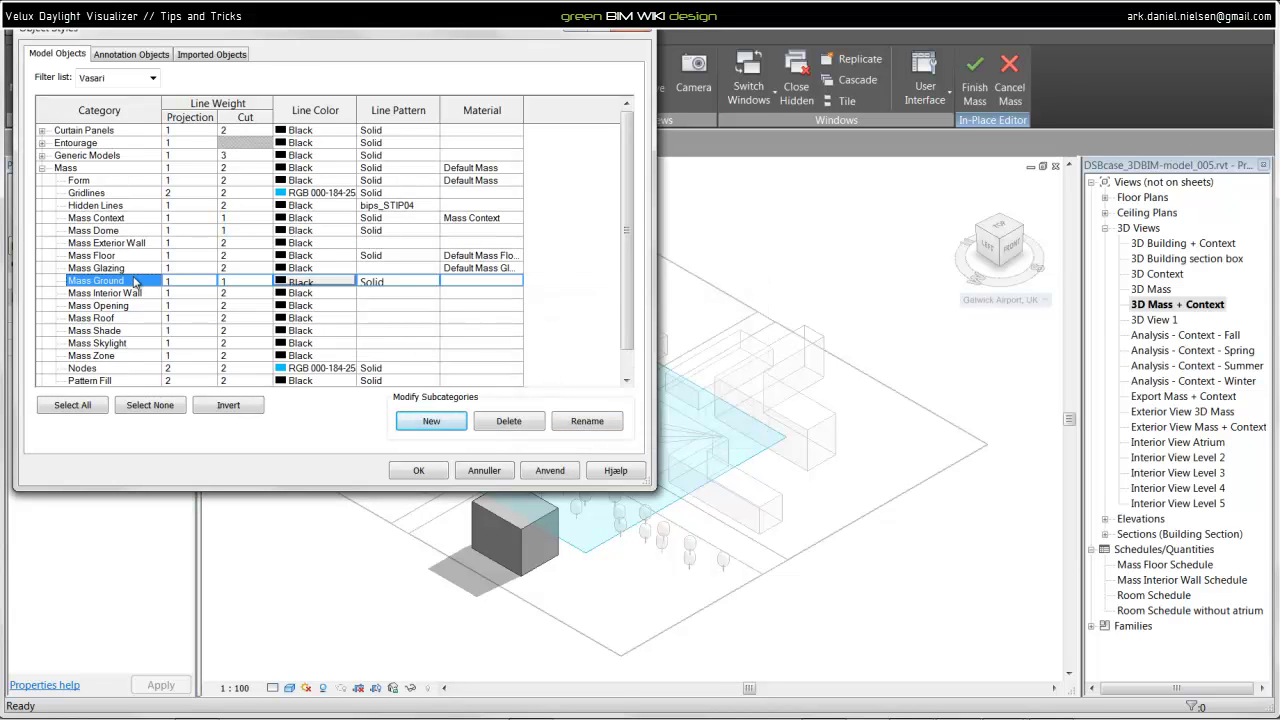
- Assign the Ground - road material to Mass Ground via the Material Browser
left_click(512, 283)
left_click(517, 282)
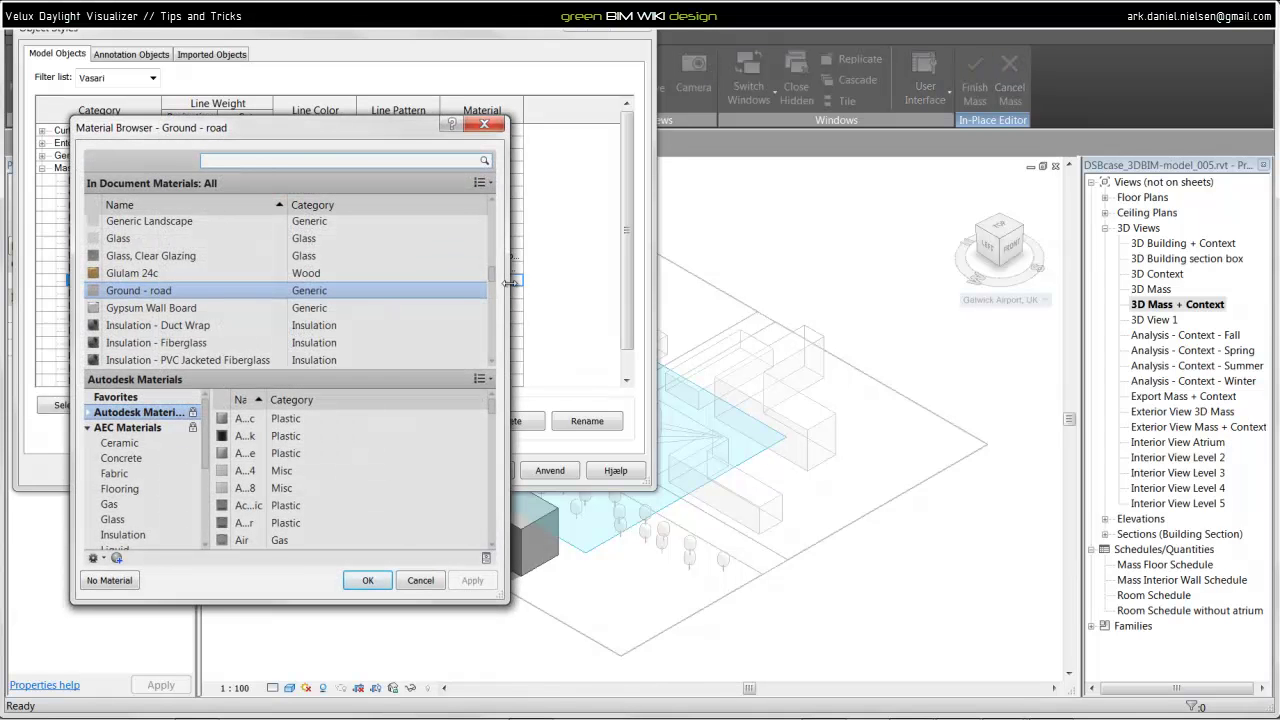
left_click(145, 293)
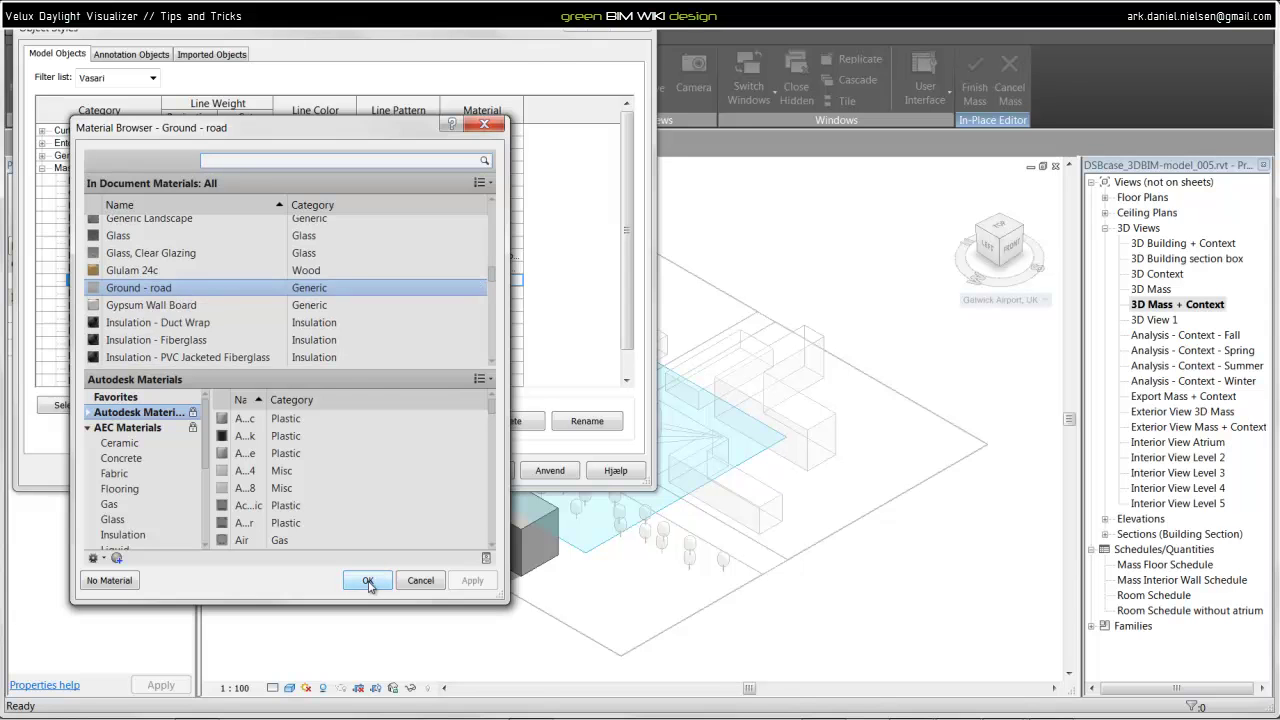
left_click(368, 581)
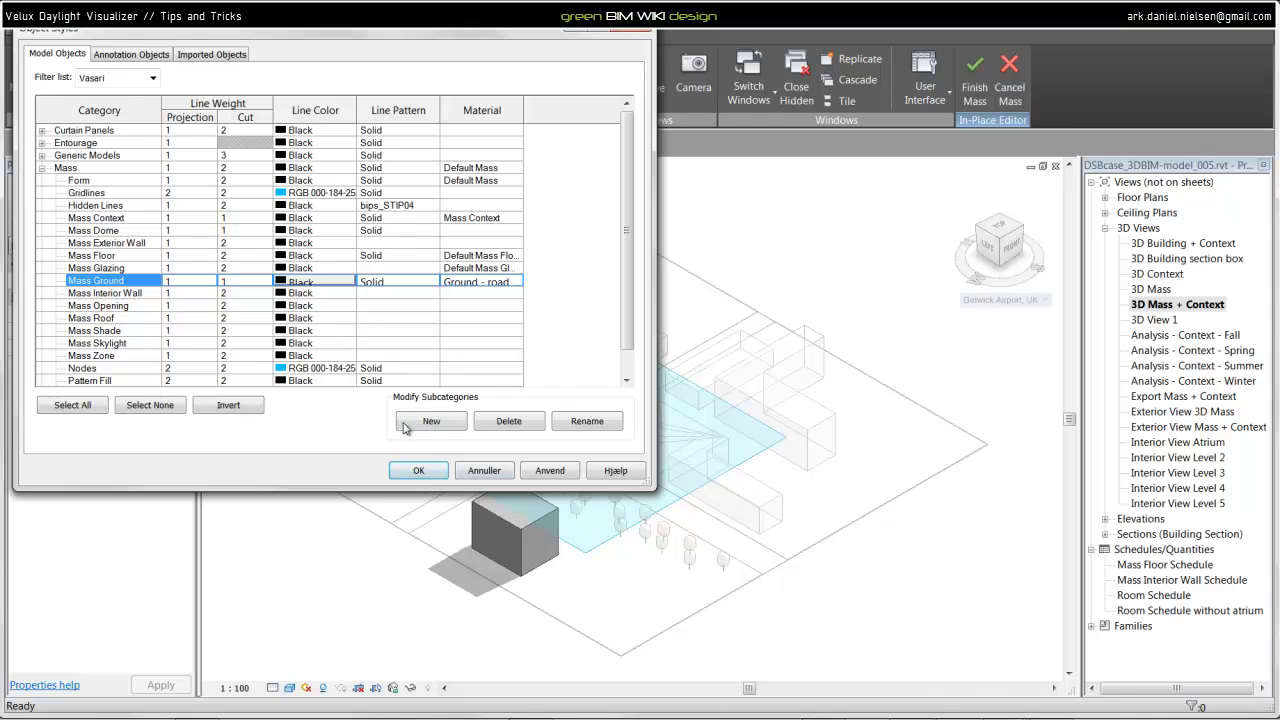
- Close Object Styles and set the box form's Subcategory to Mass Ground
left_click(418, 470)
left_click_drag(420, 627, 594, 386)
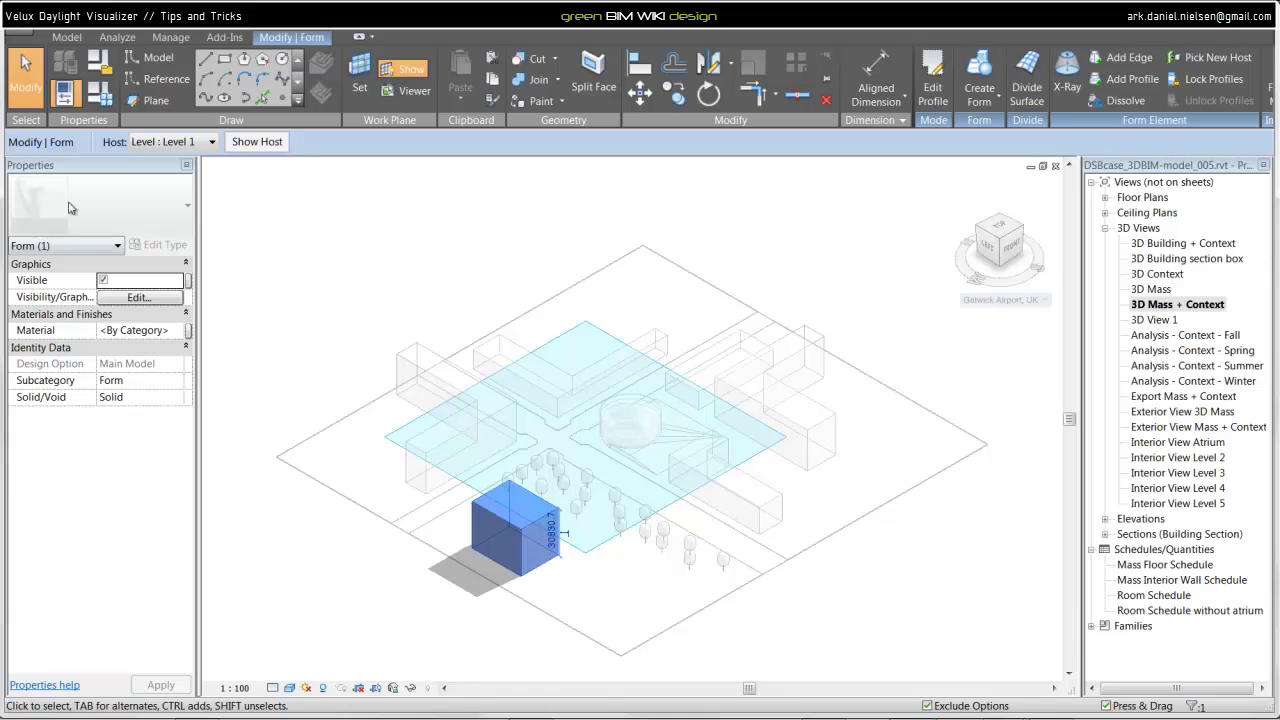
left_click(180, 384)
left_click(191, 452)
left_click(191, 452)
left_click(191, 452)
left_click(191, 452)
left_click(130, 430)
key("Escape")
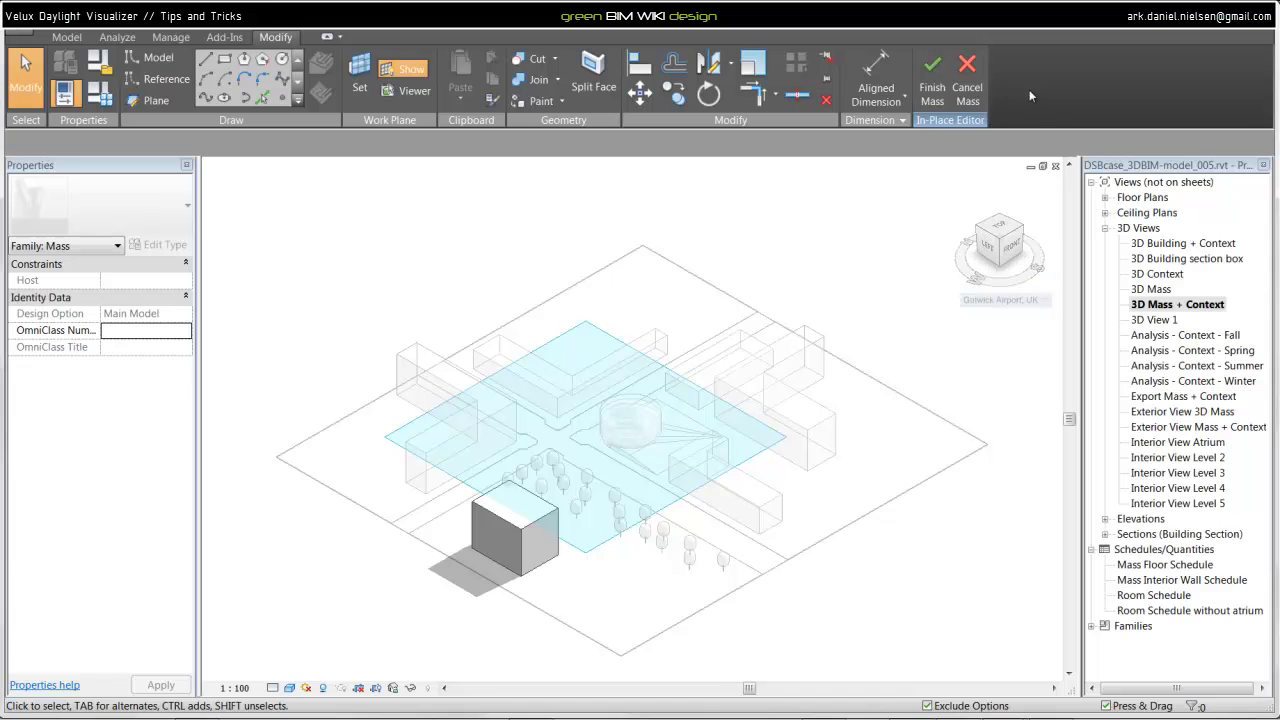
- Cancel the in-place box mass and zoom in on the round atrium
left_click(970, 75)
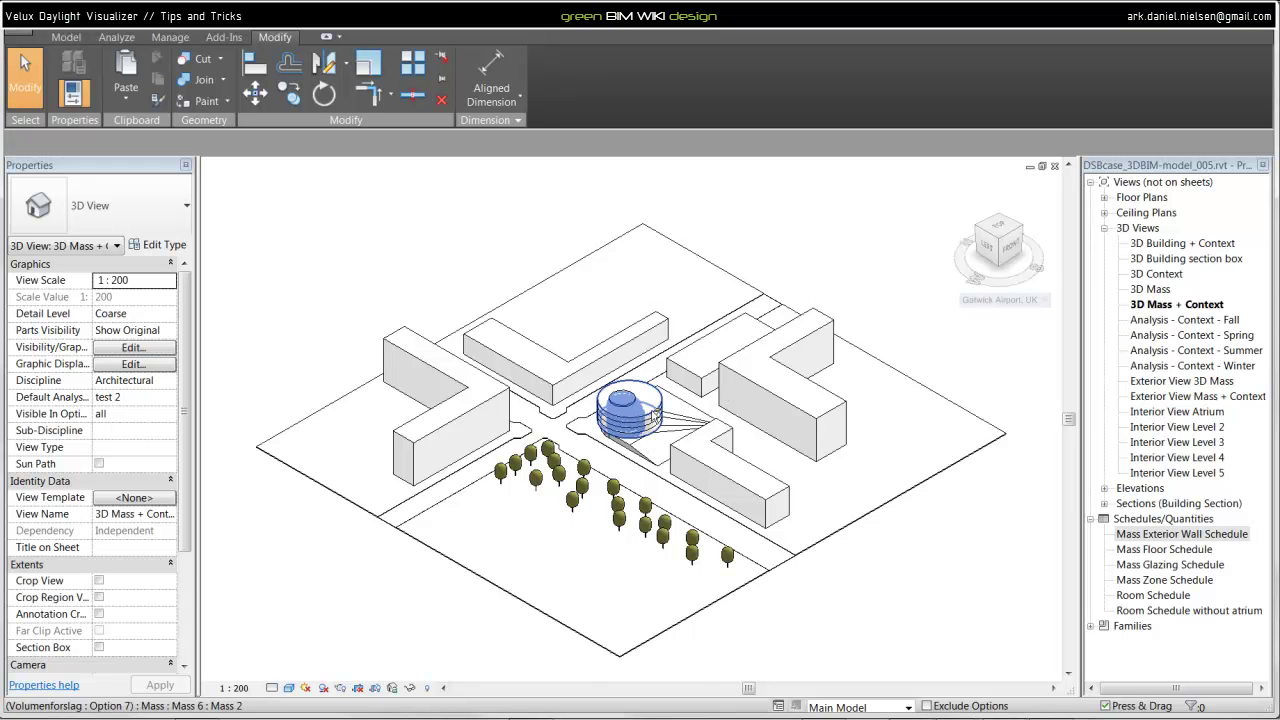
scroll(624, 450, "up", 4)
scroll(622, 452, "up", 2)
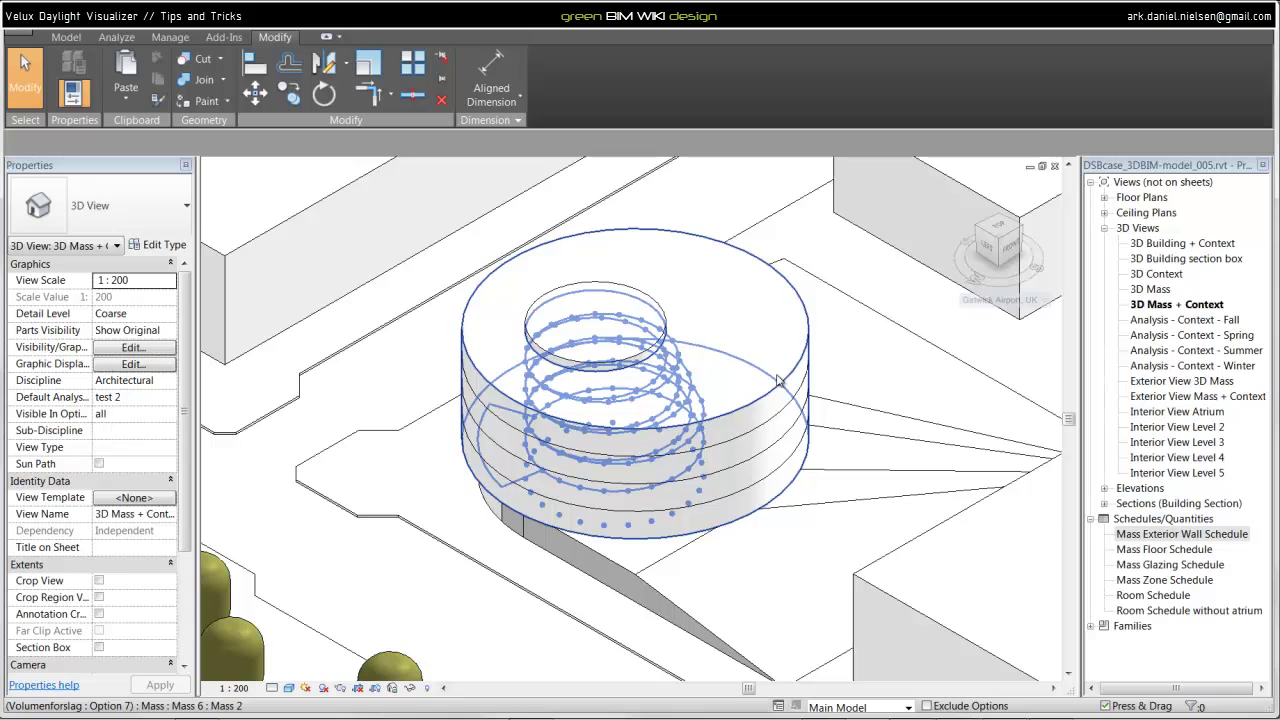
- Check that the round atrium mass has mass floors on Levels 2 to 5
left_click(900, 336)
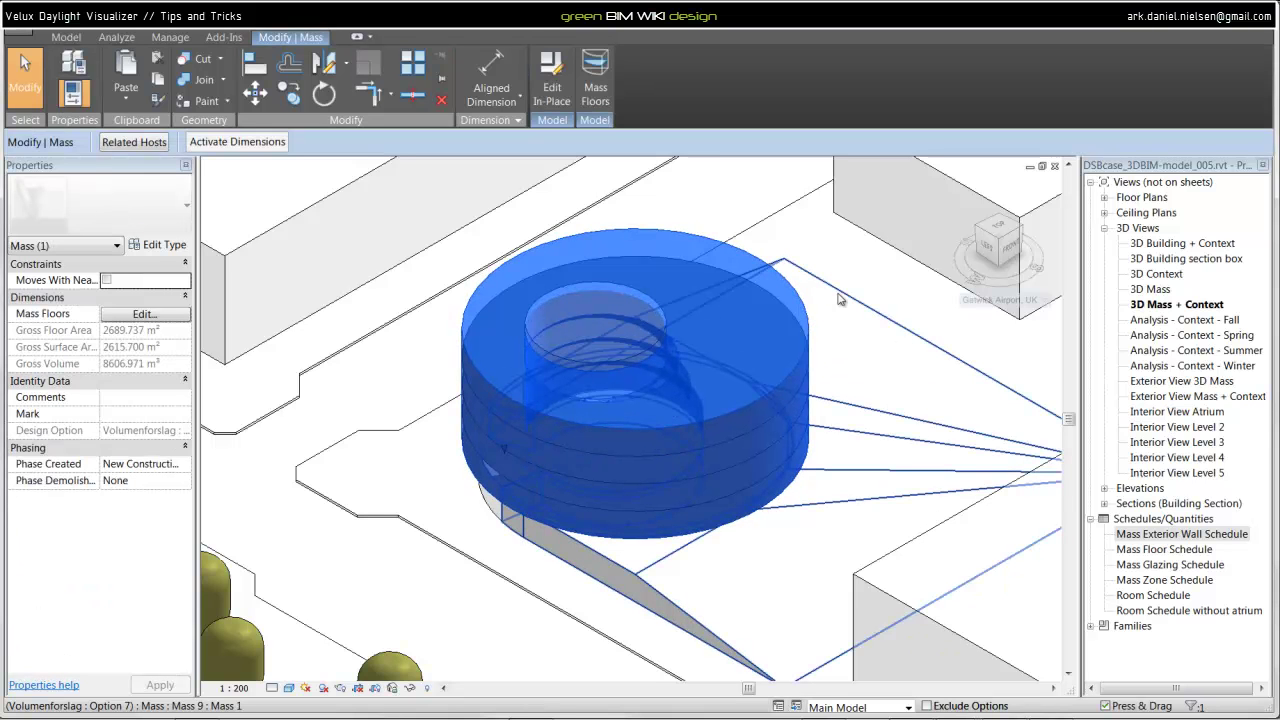
left_click(600, 98)
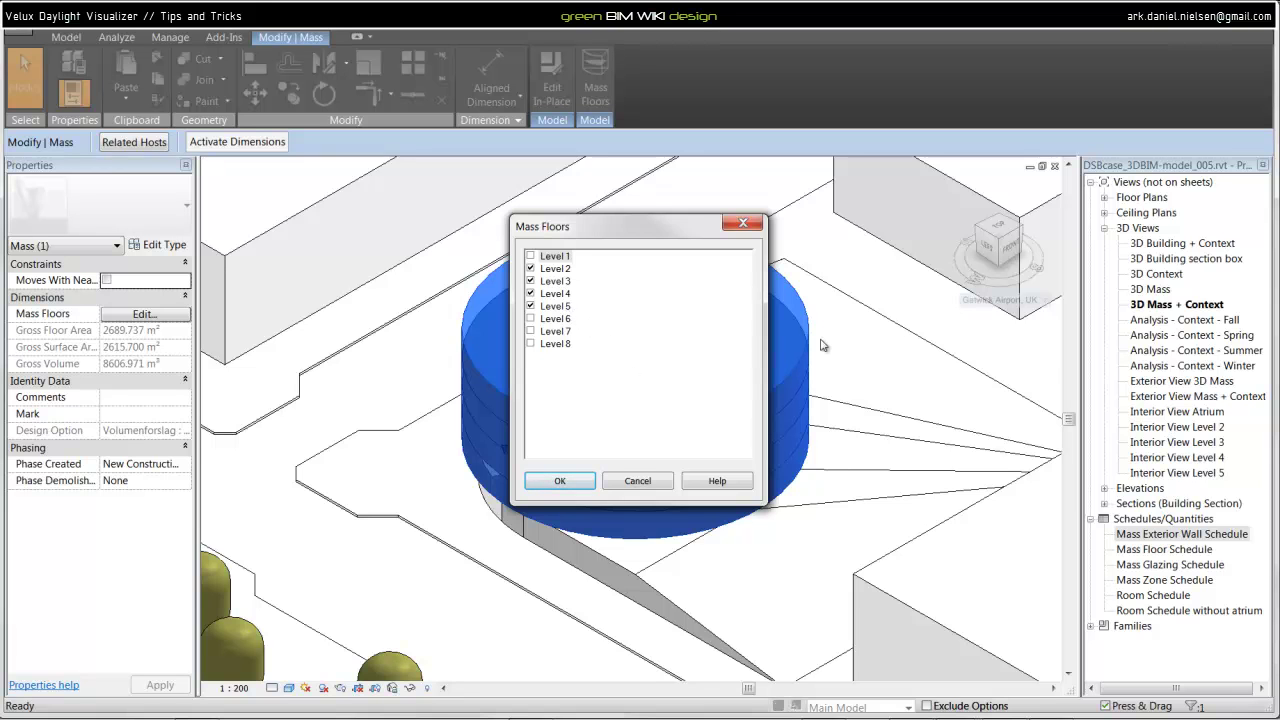
key("Return")
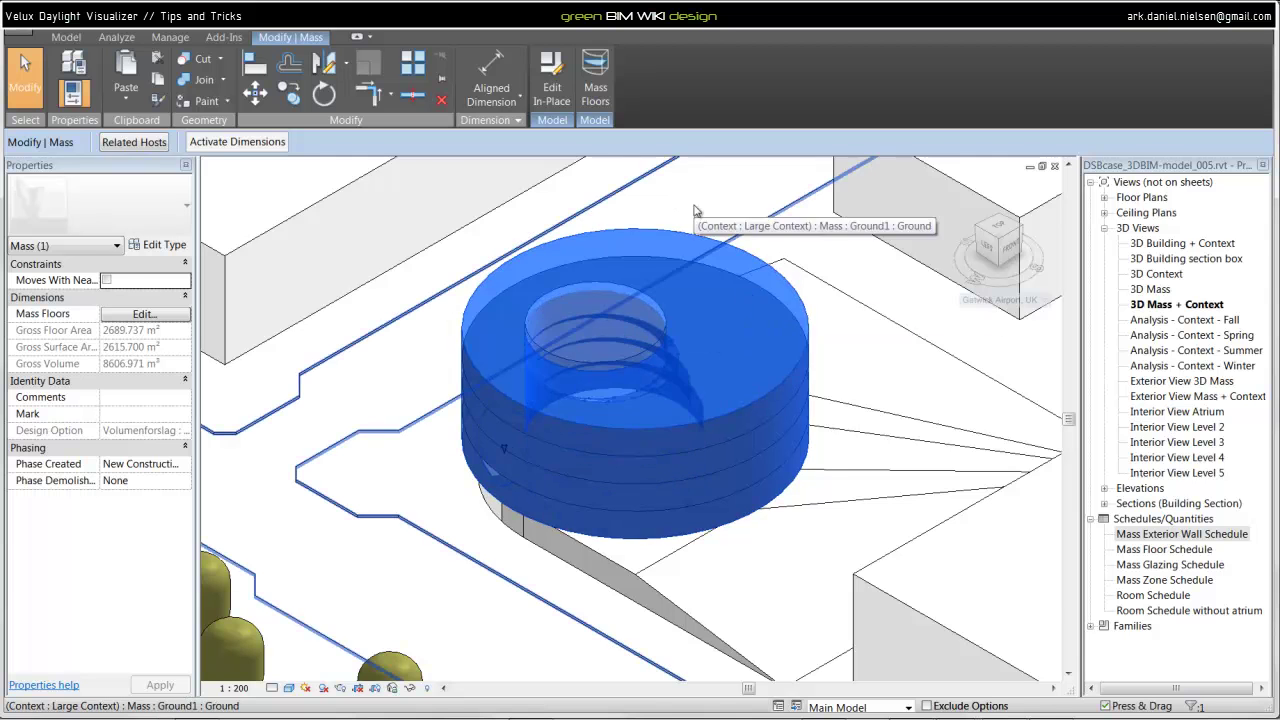
key("Escape")
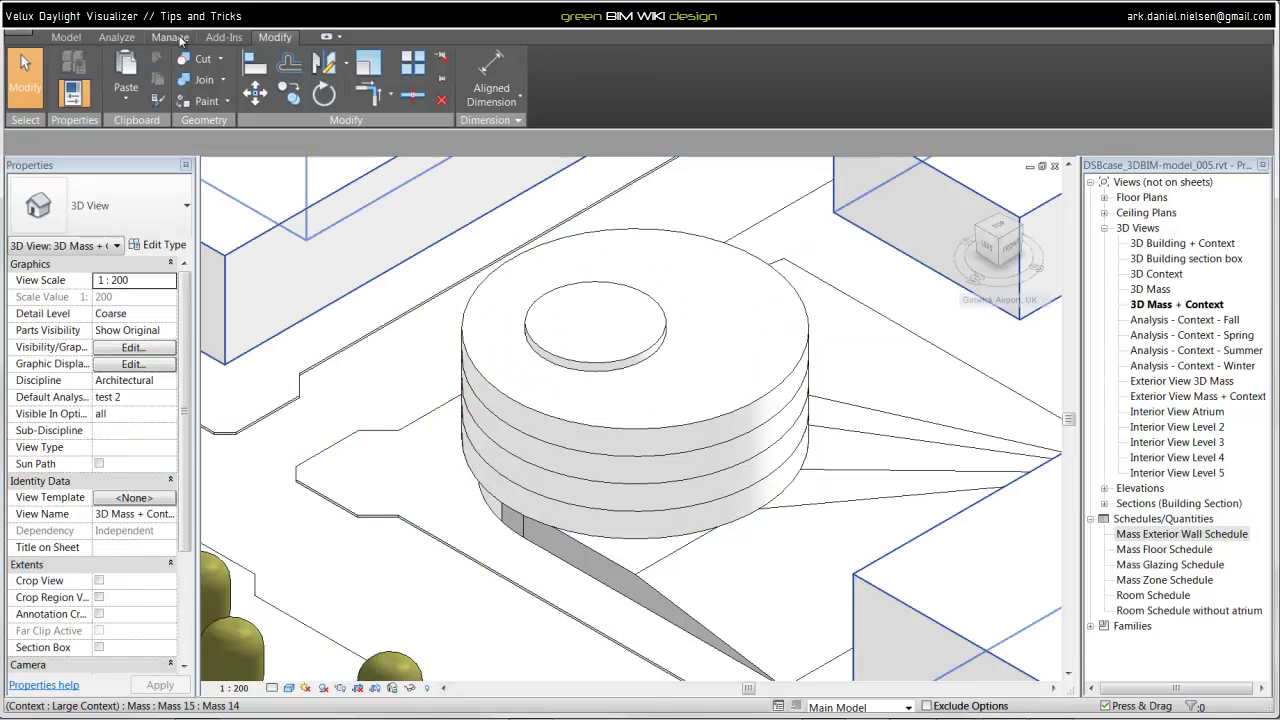
- Enable the energy model from the Analyze tab
left_click(120, 38)
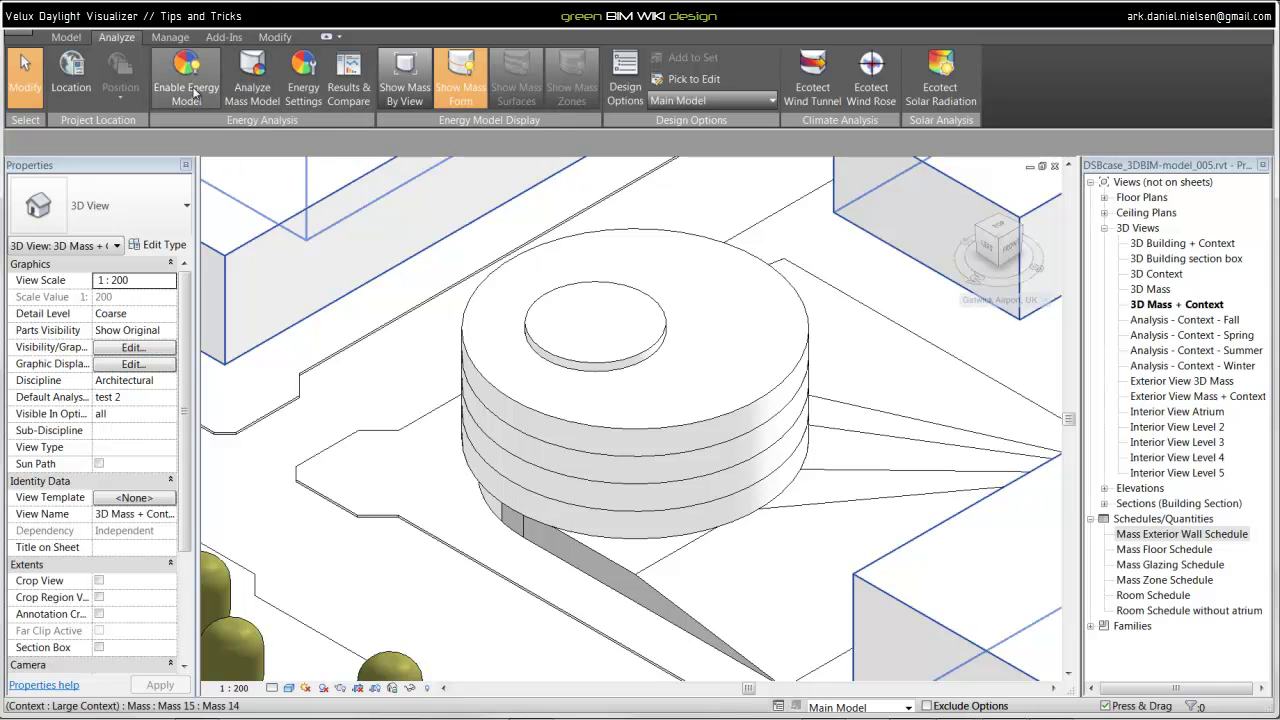
left_click(195, 96)
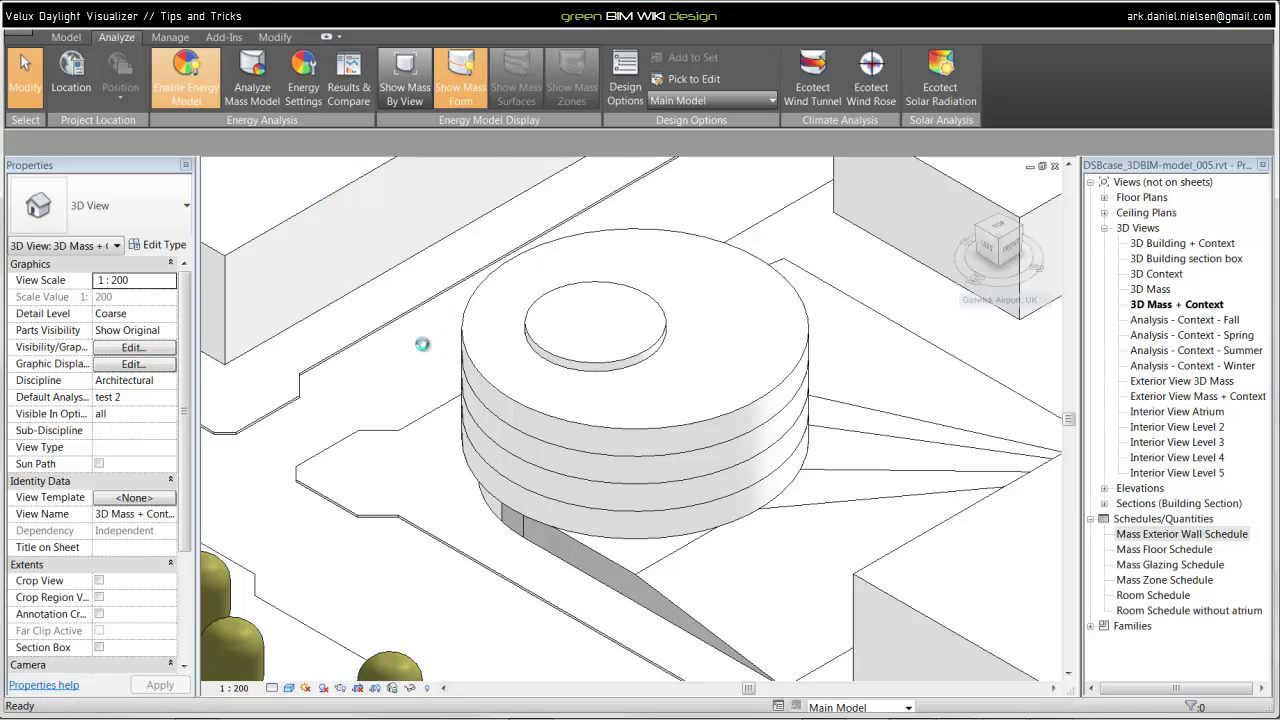
- Confirm Energy Settings with 40% target glazing and glazing shaded at 500 shade depth
left_click(303, 92)
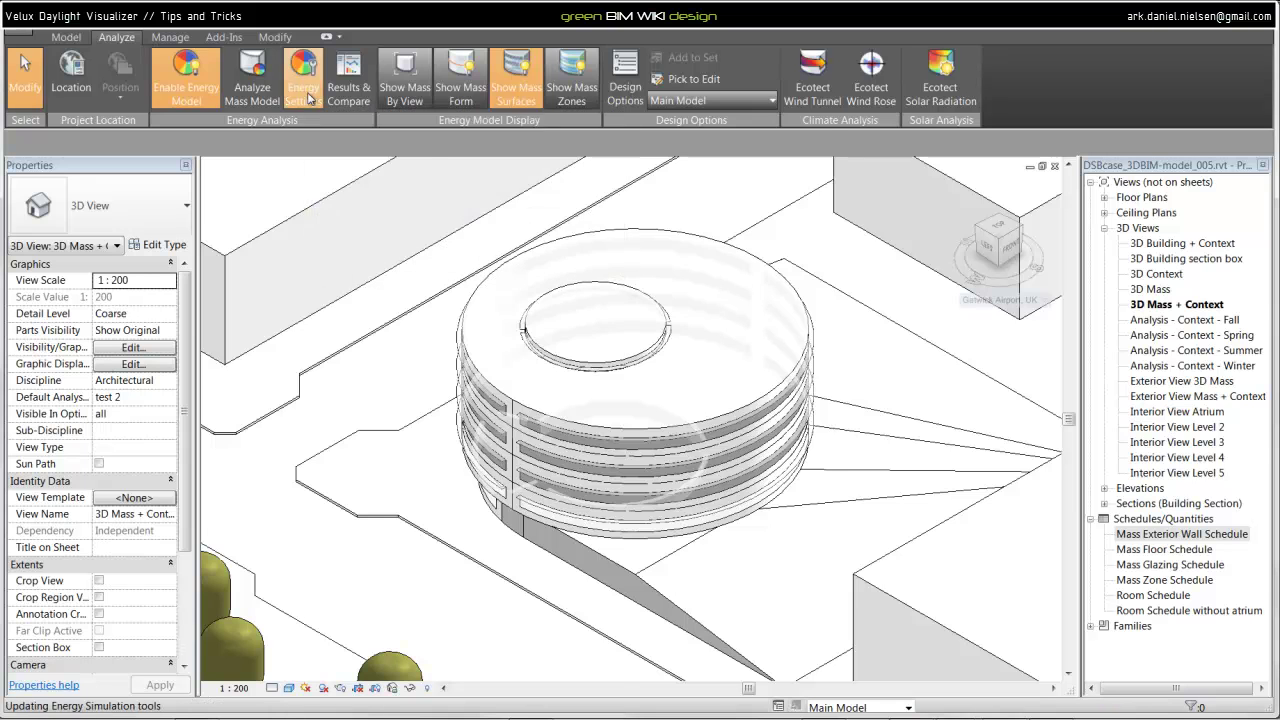
left_click_drag(616, 128, 216, 134)
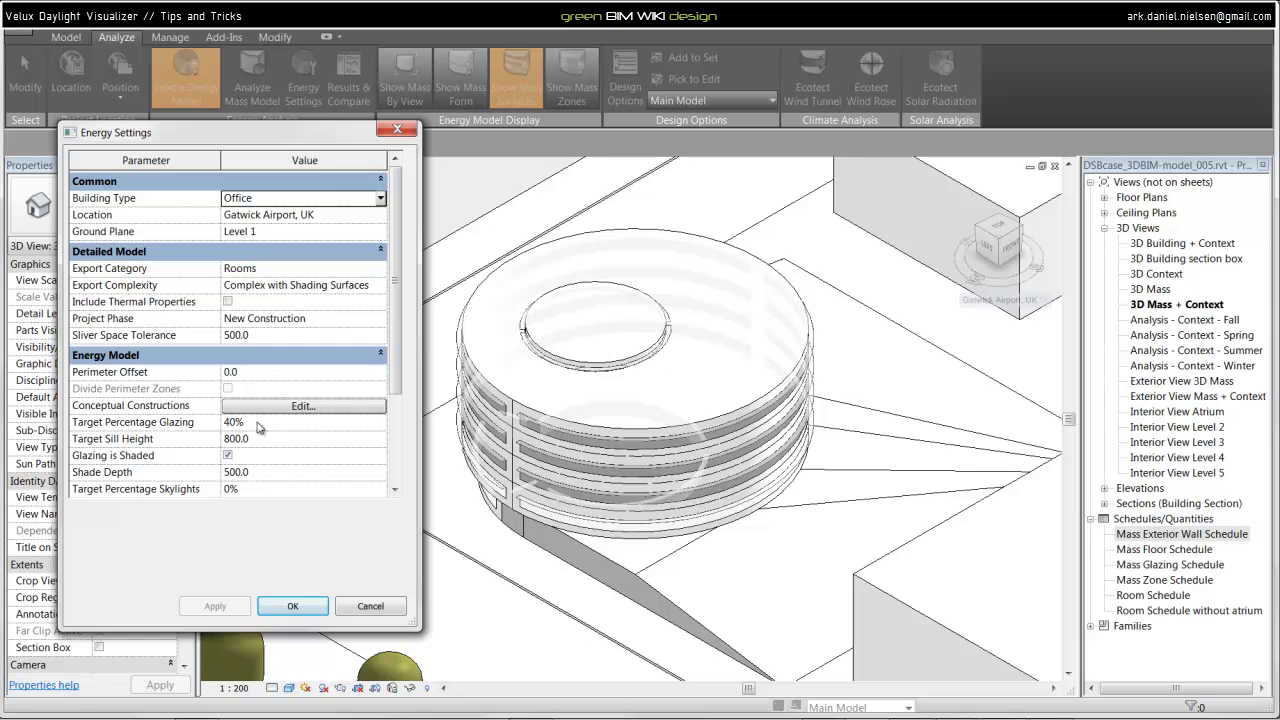
left_click(258, 428)
left_click(250, 460)
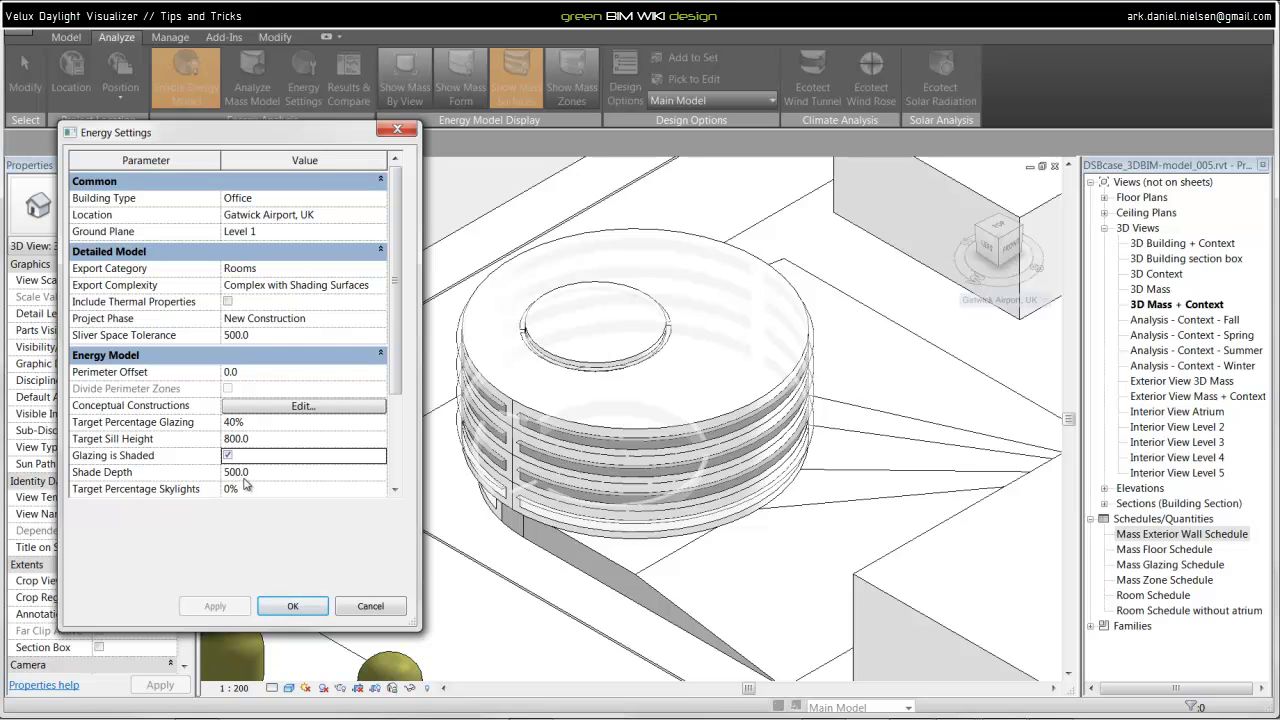
left_click(293, 606)
- Orbit to a higher angle and start a DWG export of the 3D Mass + Context view
middle_click_drag(662, 510, 541, 455, "shift")
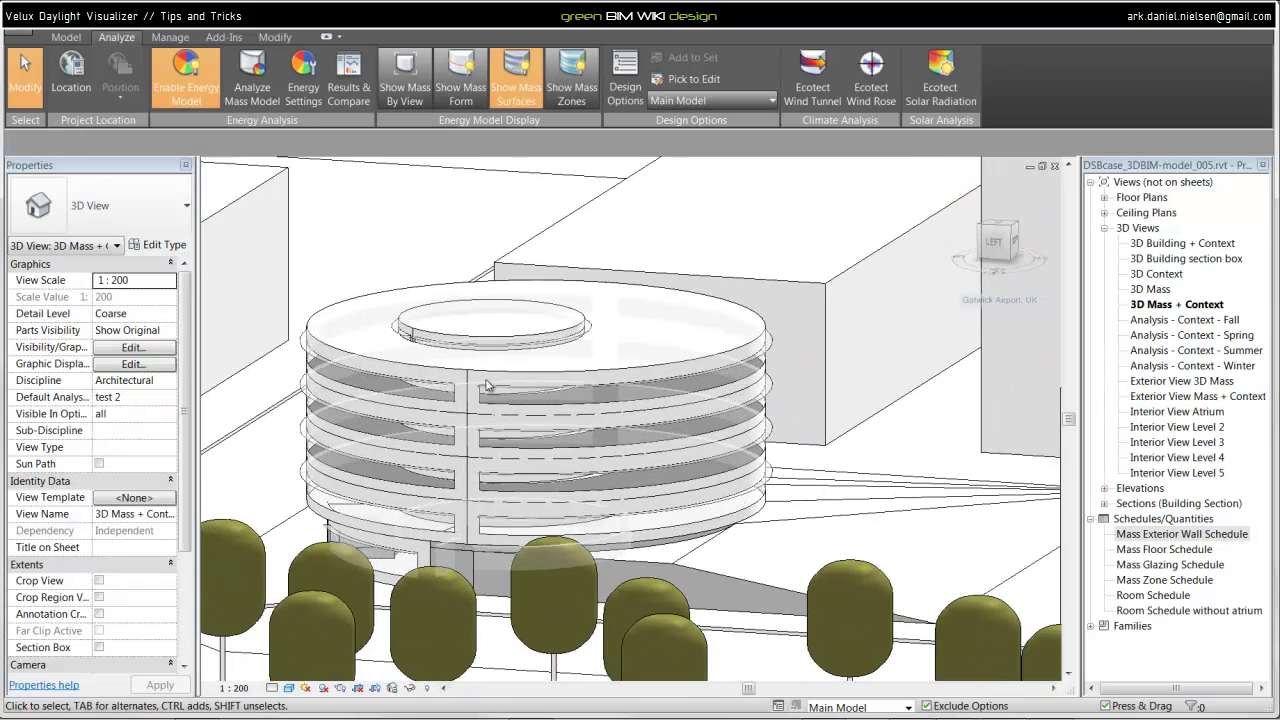
middle_click_drag(654, 397, 622, 470, "shift")
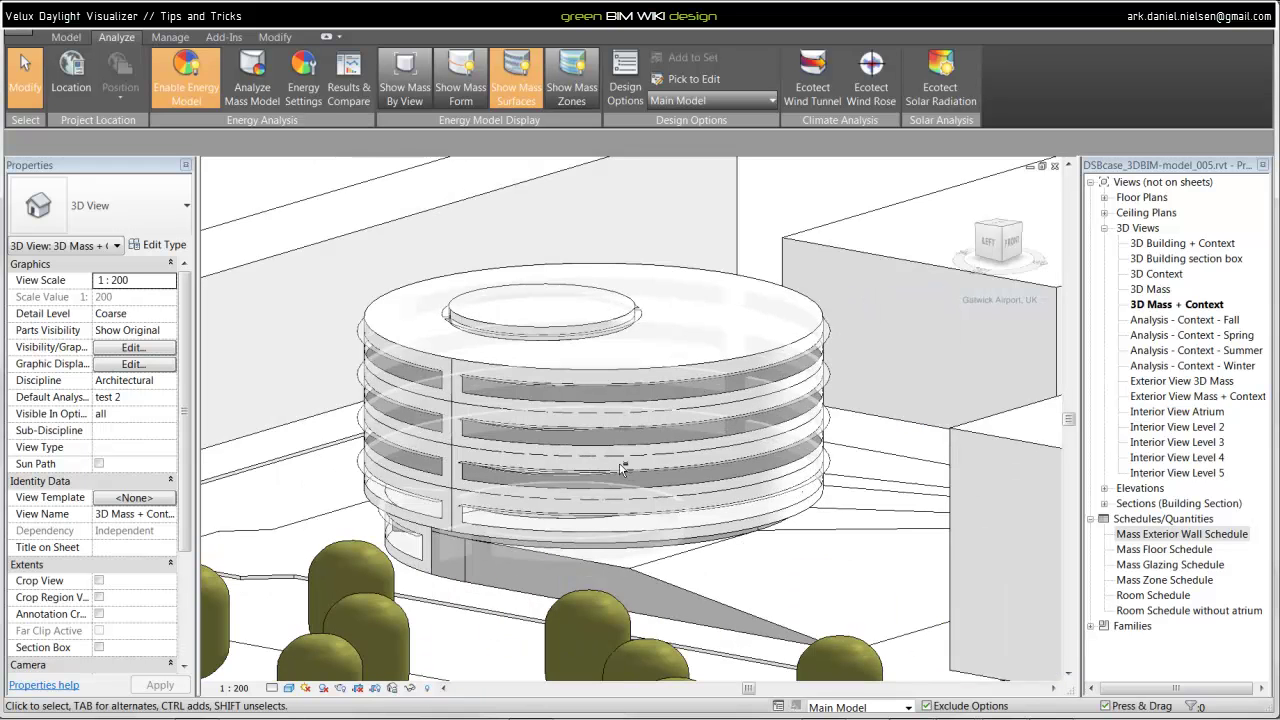
left_click(20, 36)
mouse_move(110, 341)
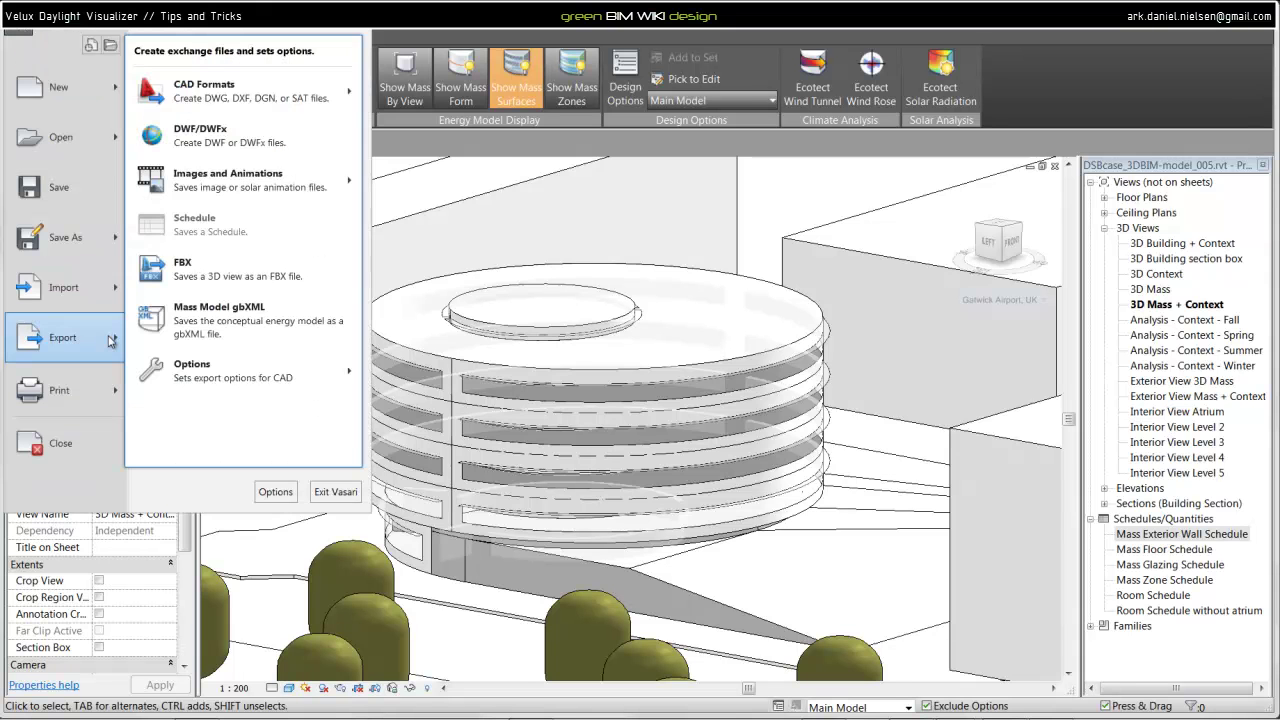
mouse_move(268, 104)
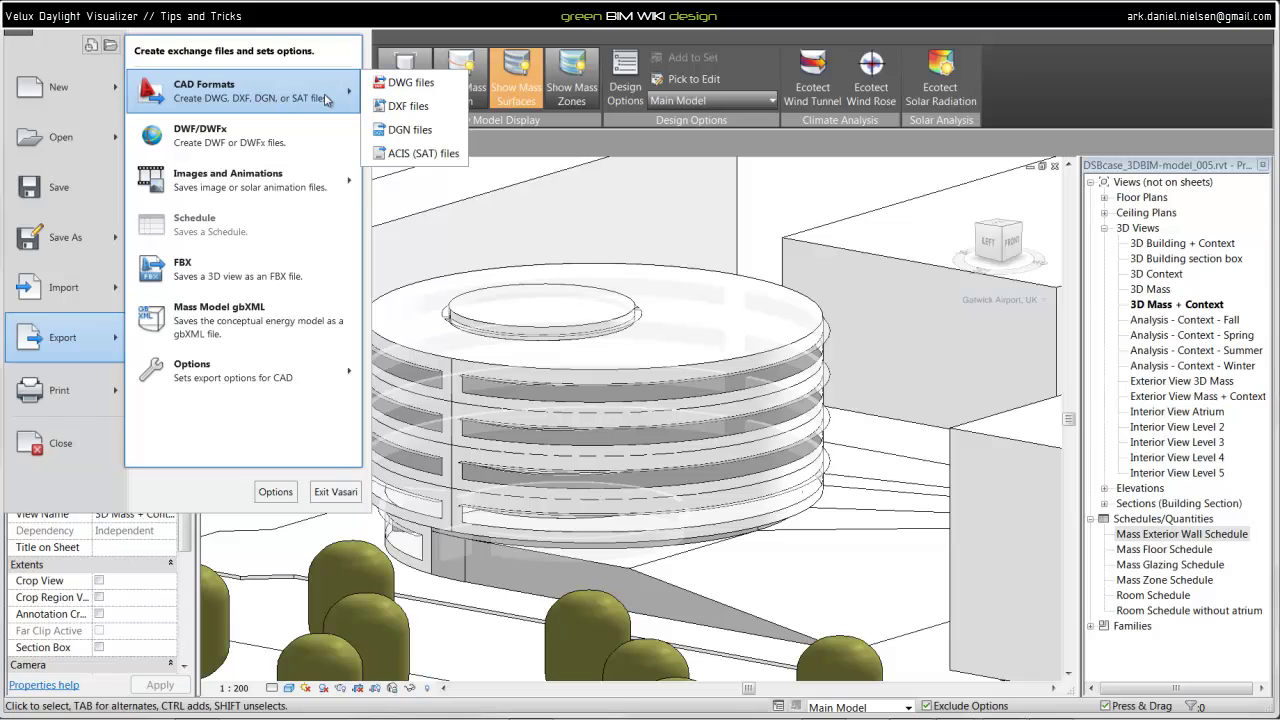
left_click(428, 90)
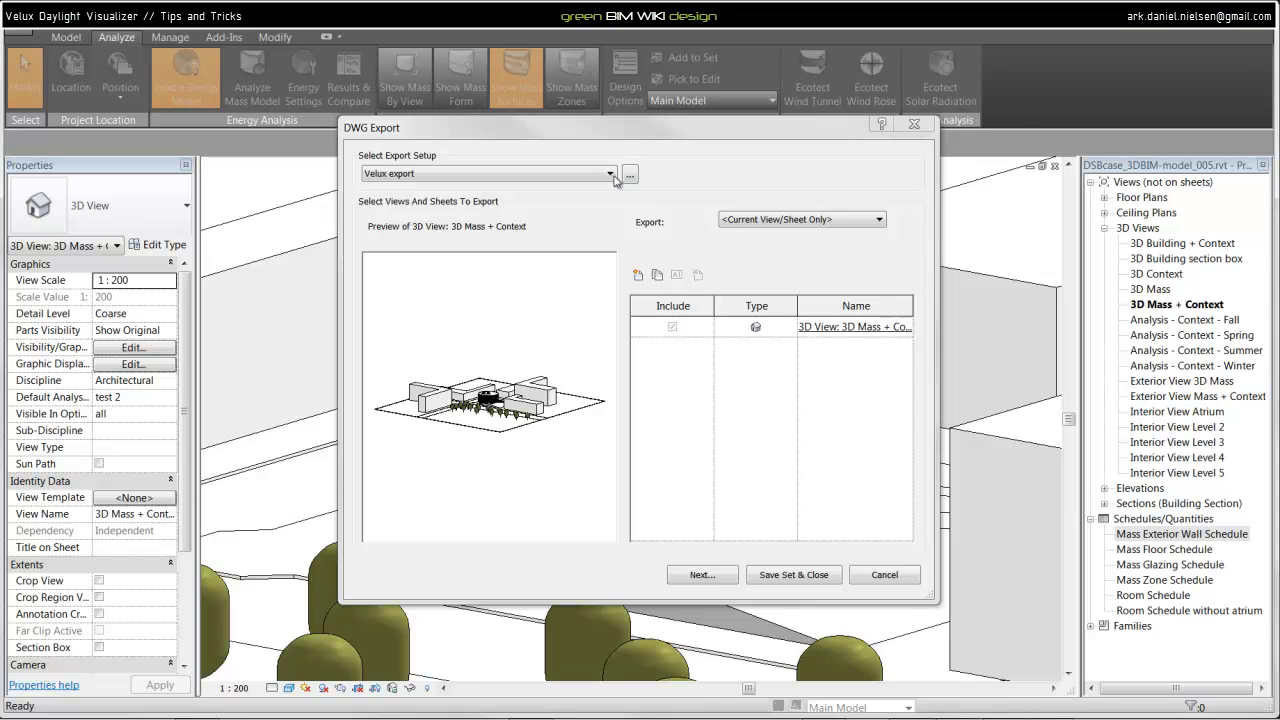
- In the Velux export setup's Layers list, scroll to Mass and expand its subcategories
left_click(630, 176)
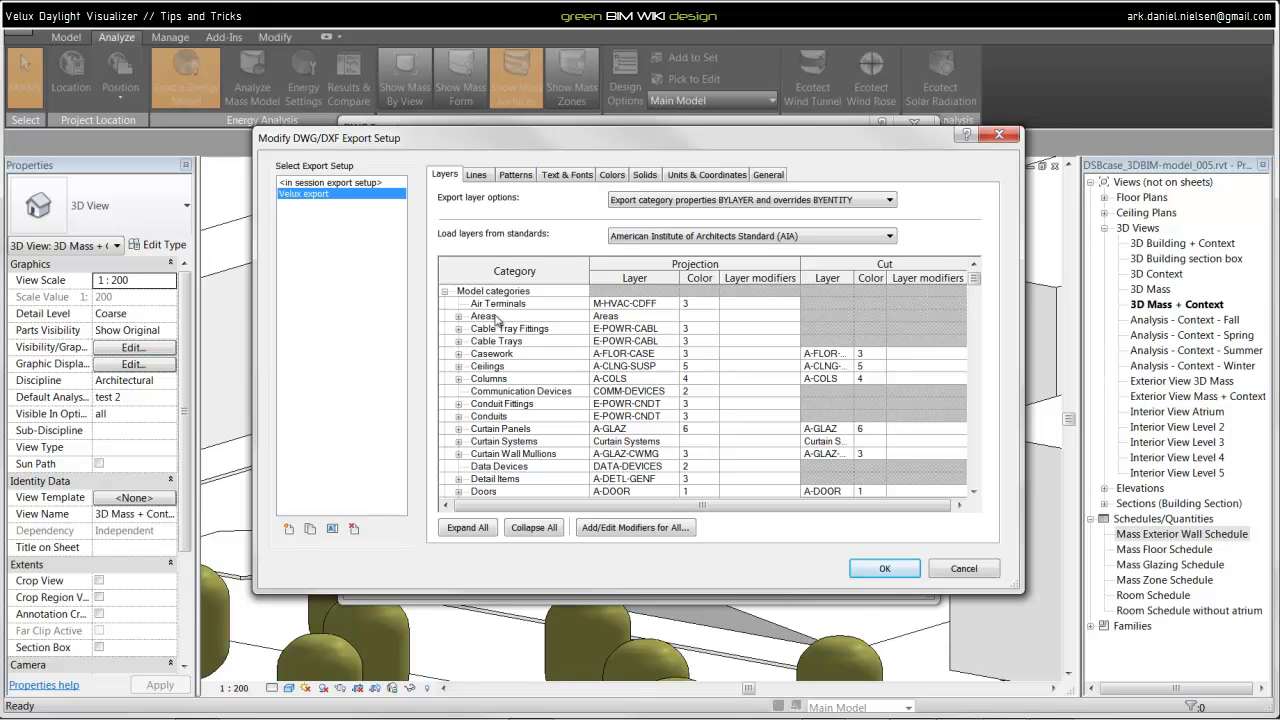
left_click(491, 395)
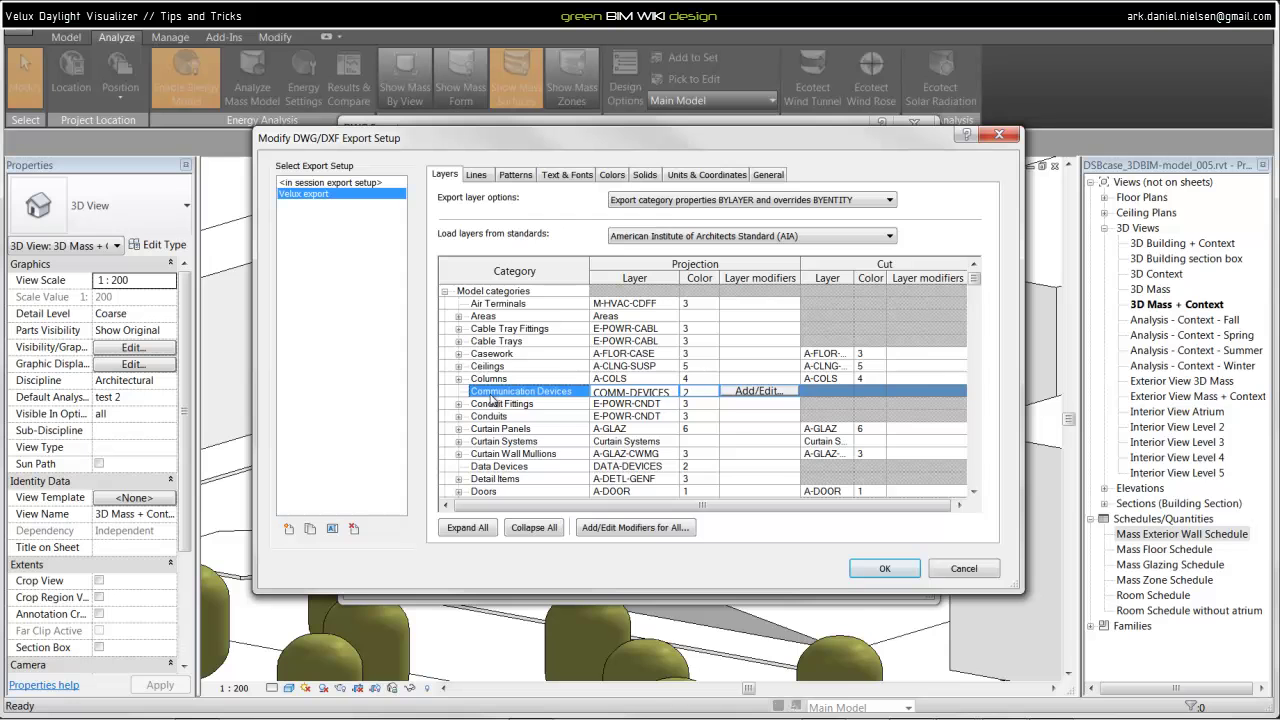
key("Down")
key("Down")
key("Down")
key("Down")
key("Down")
key("Down")
key("Down")
key("Down")
key("Down")
key("Down")
key("Down")
key("Down")
key("Down")
key("Down")
key("Down")
key("Down")
key("Down")
key("Down")
key("Down")
key("Down")
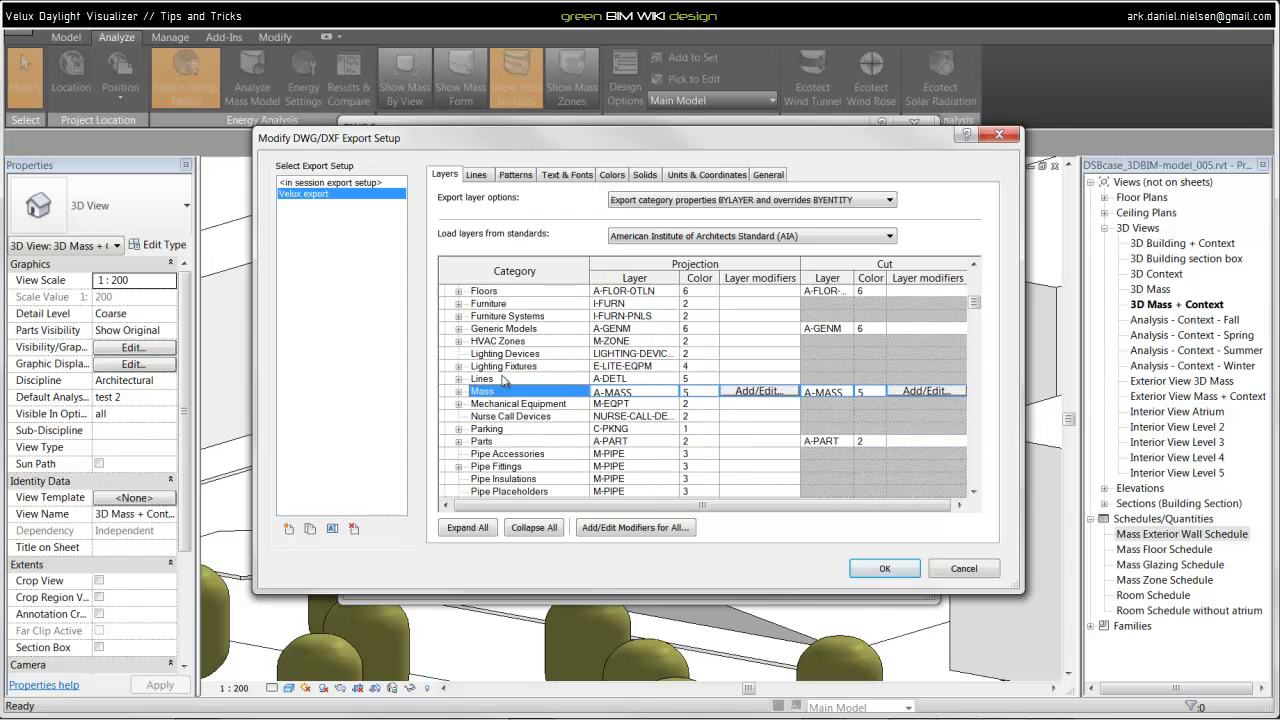
key("shift+Down")
scroll(505, 375, "down", 1)
left_click(458, 291)
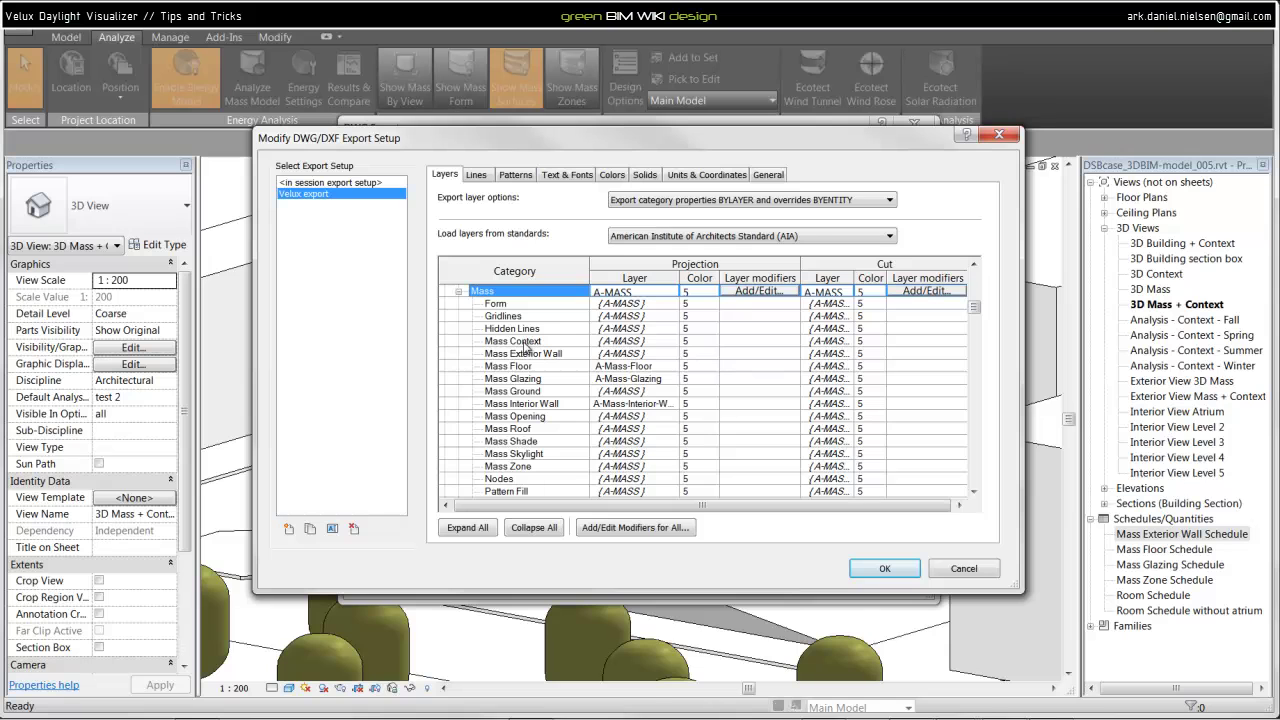
- Replace the Mass Context subcategory's export layer name with 'Mass-context'
left_click(527, 344)
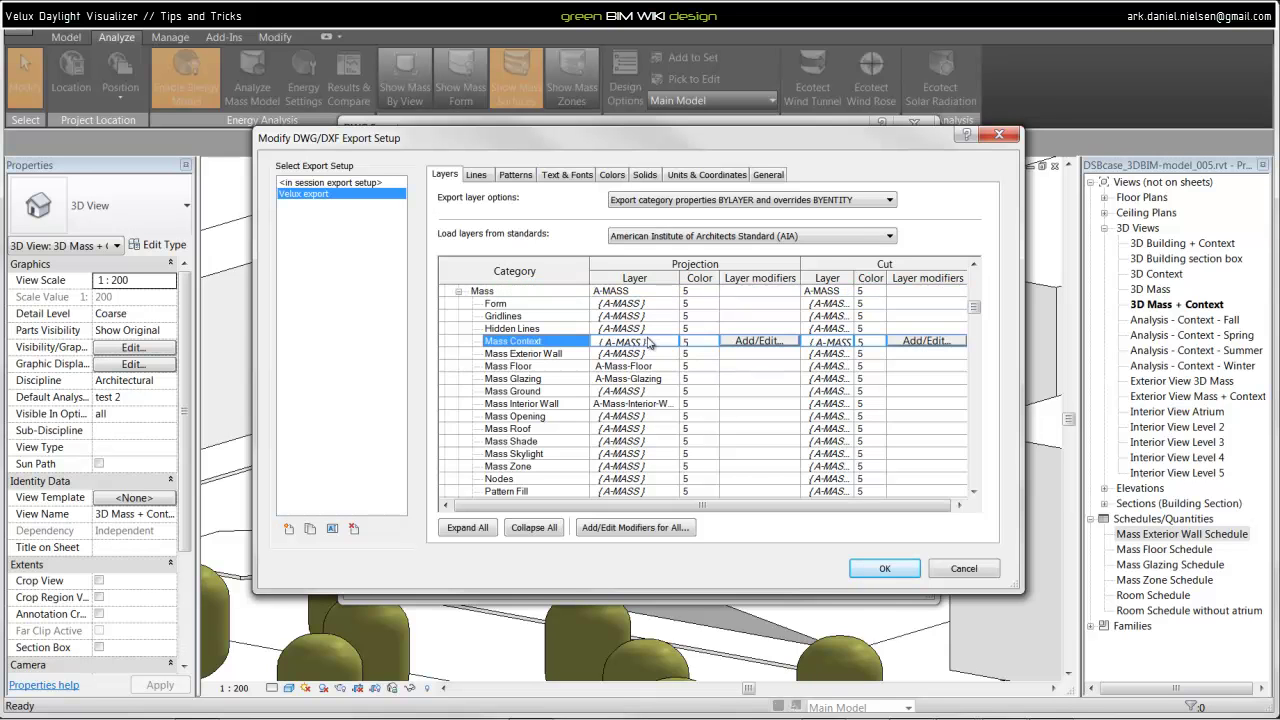
left_click_drag(657, 342, 587, 342)
type("Mass-context")
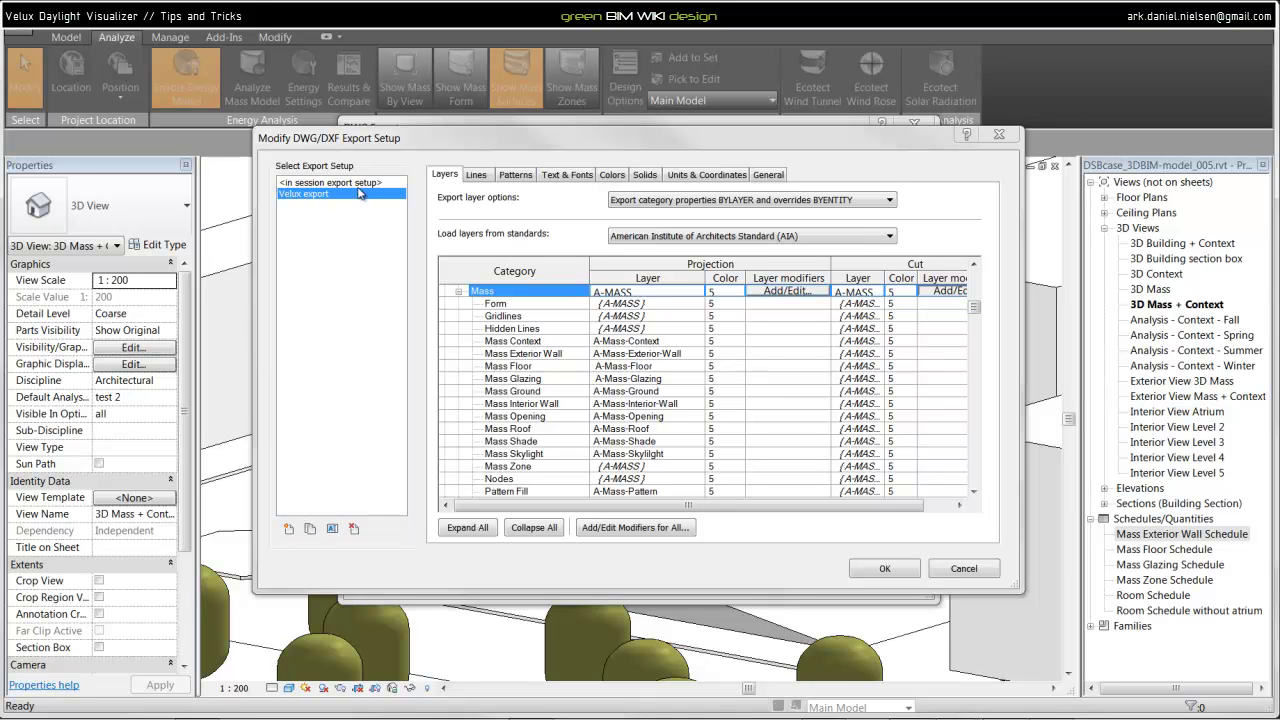
- Export the 3D Mass + Context view as AutoCAD 2000 DWG 'DSBcase_3D-Mass+Context-model' into Youtube-tutorials
left_click(289, 529)
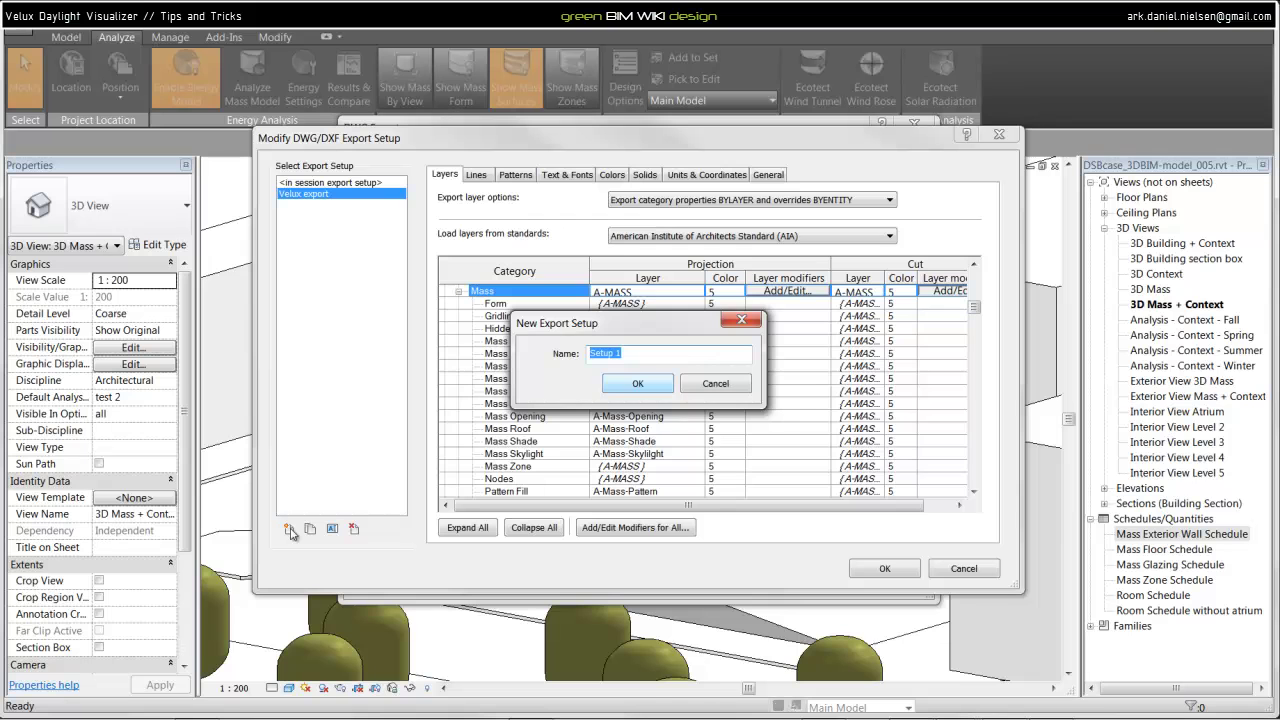
key("Escape")
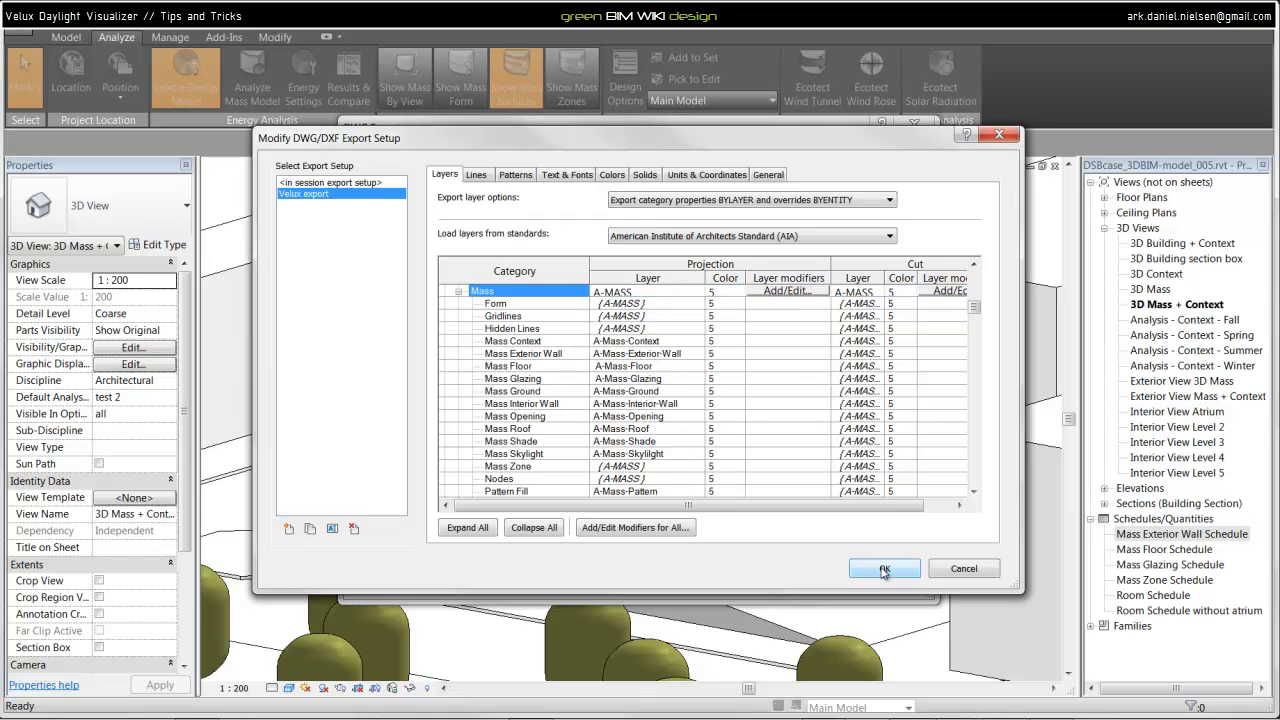
left_click(884, 569)
left_click(710, 577)
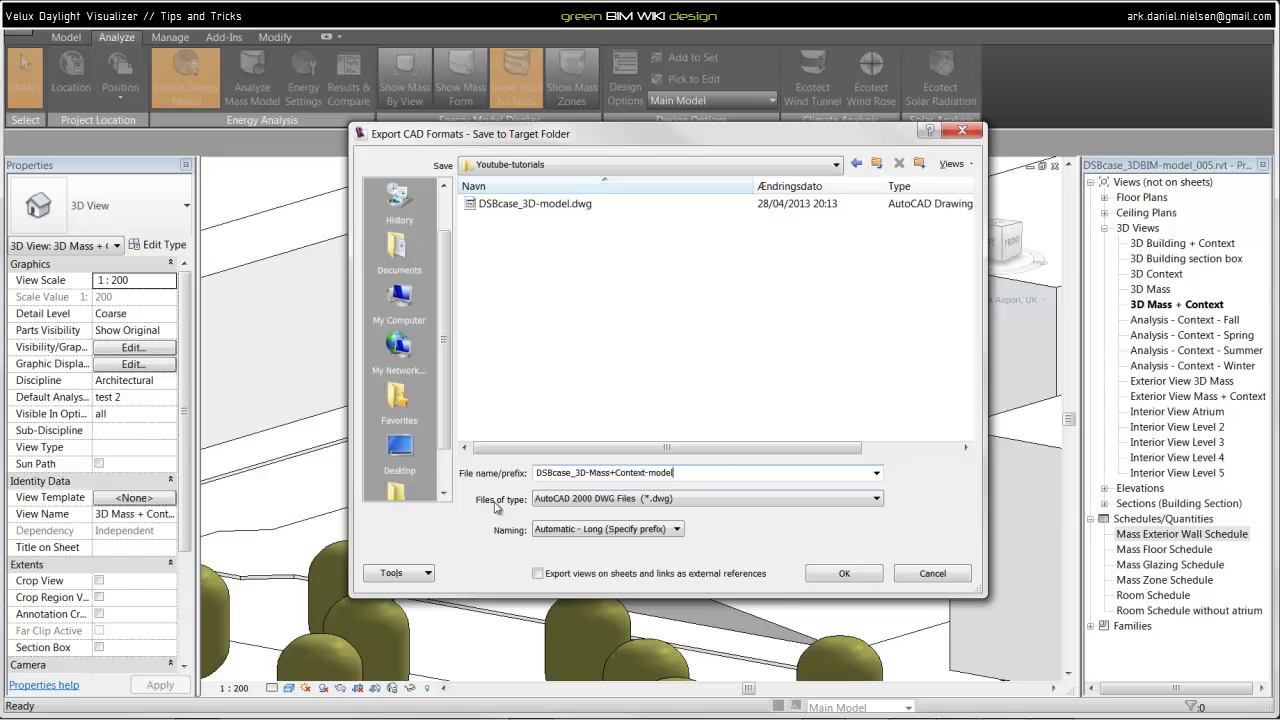
key("Tab")
left_click(844, 574)
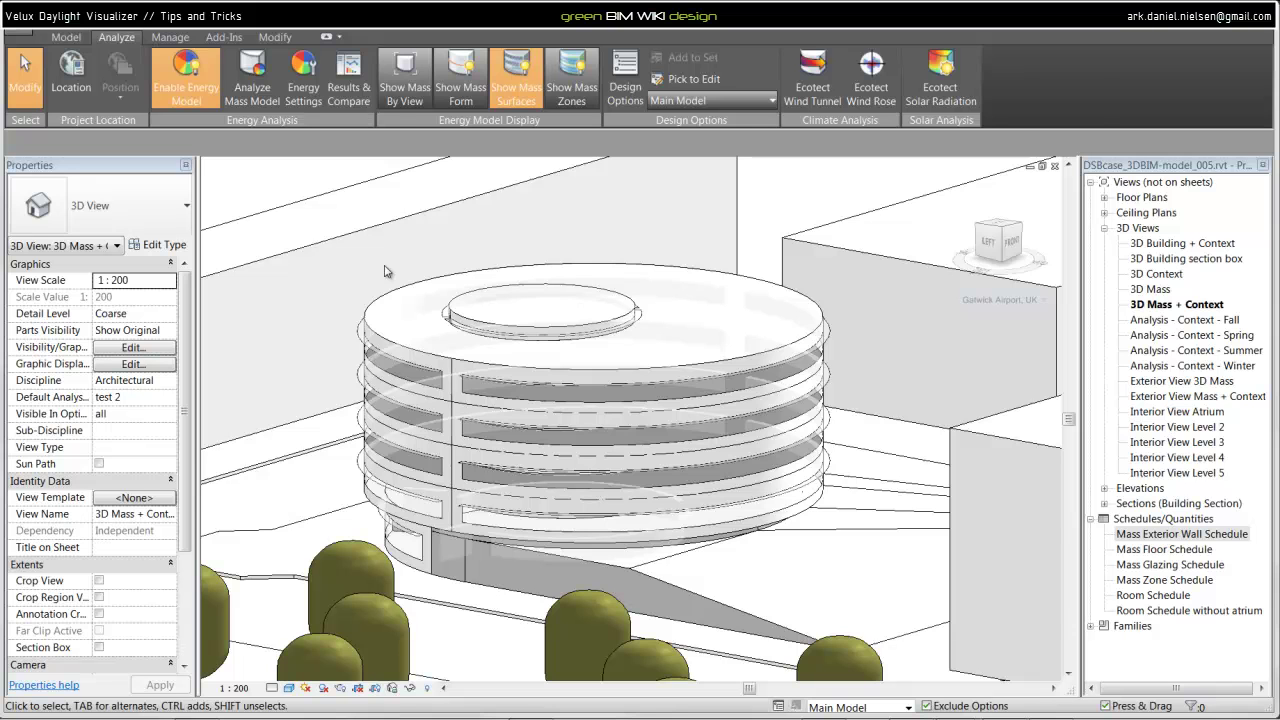
- Start another DWG export from the Manage tab via Export > CAD Formats > DWG files
left_click(173, 39)
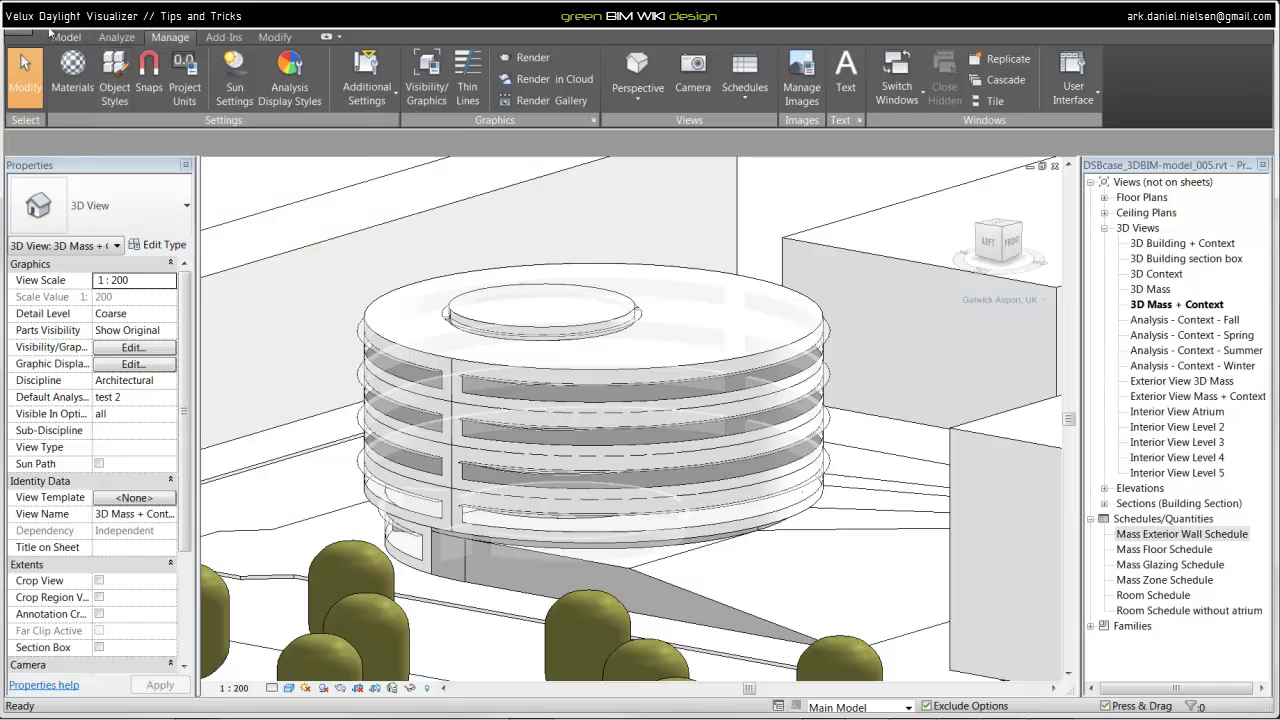
left_click(20, 33)
left_click(62, 337)
mouse_move(250, 90)
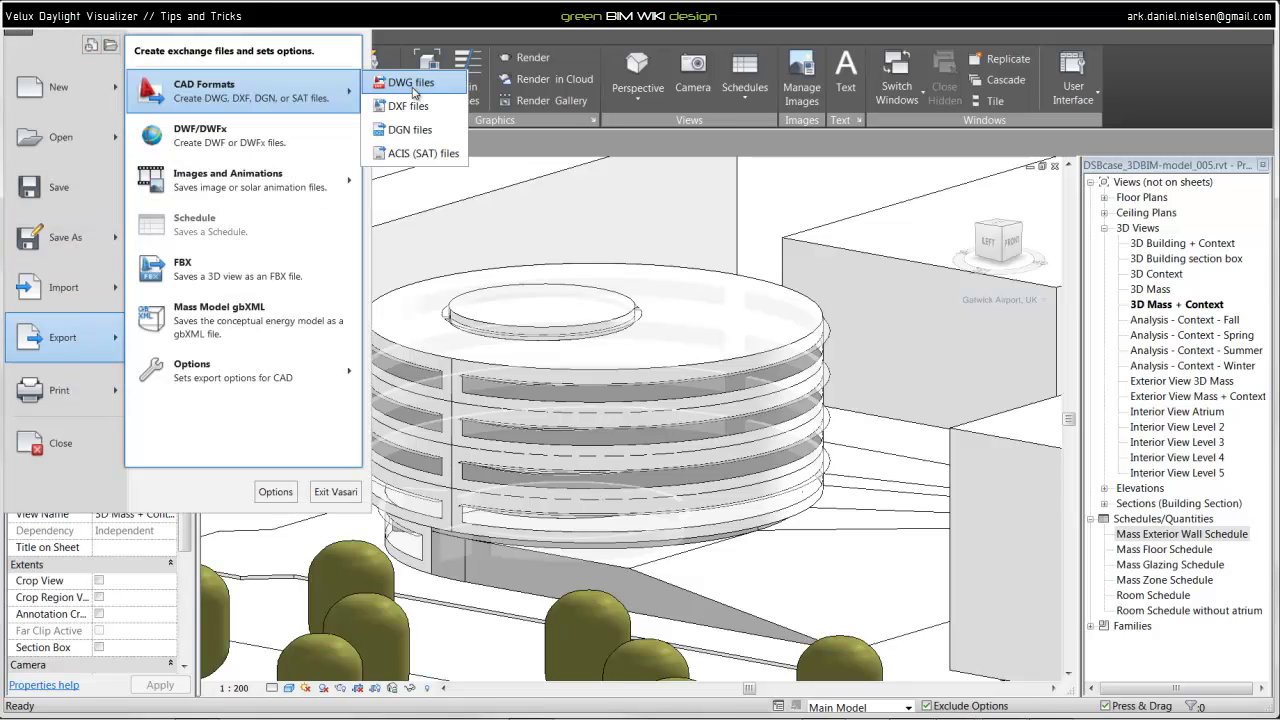
left_click(414, 88)
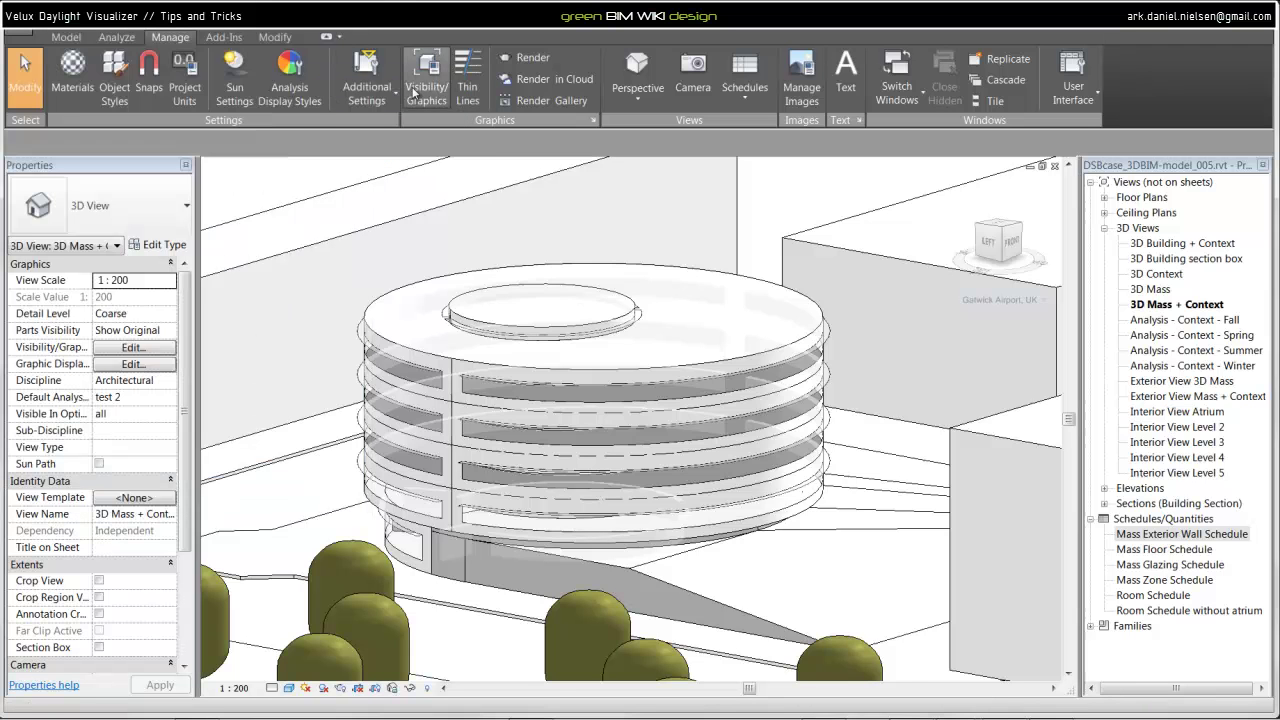
- Dismiss the unsaved-project and massing warnings, then select the A-CLNG-SUSP surface in Daylight Visualizer
left_click(798, 432)
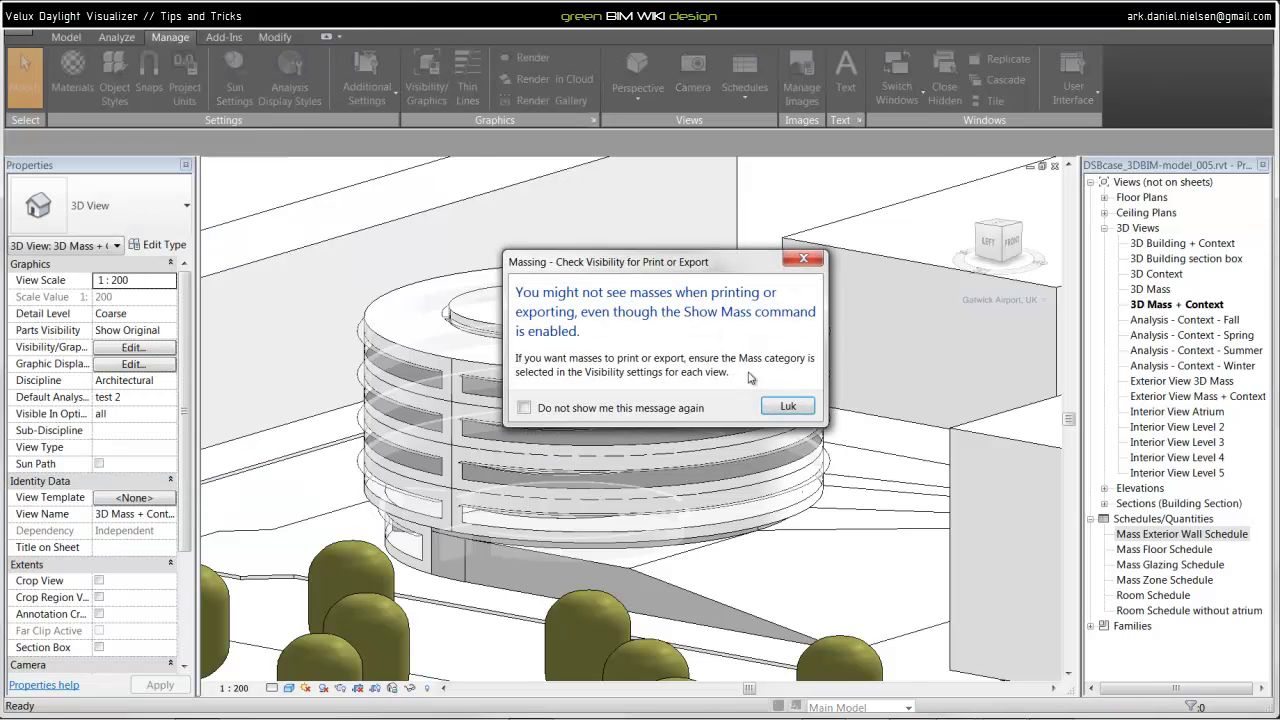
left_click(788, 406)
left_click(630, 173)
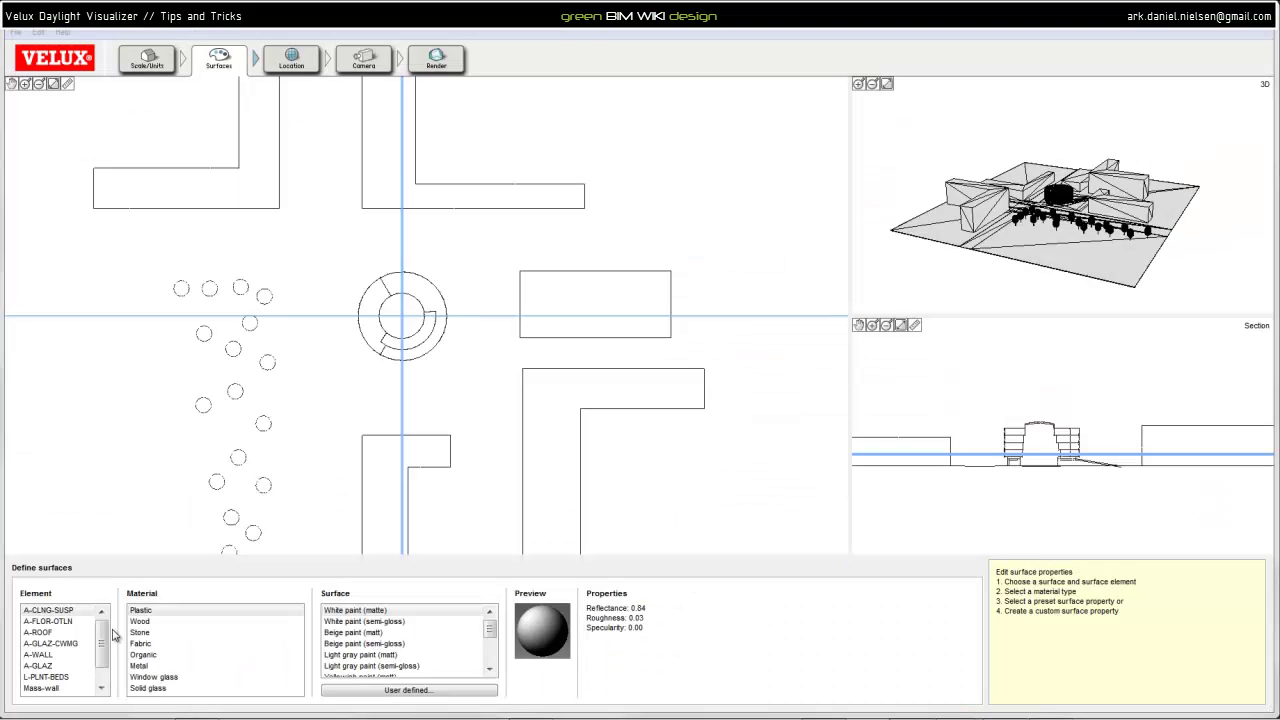
left_click(56, 611)
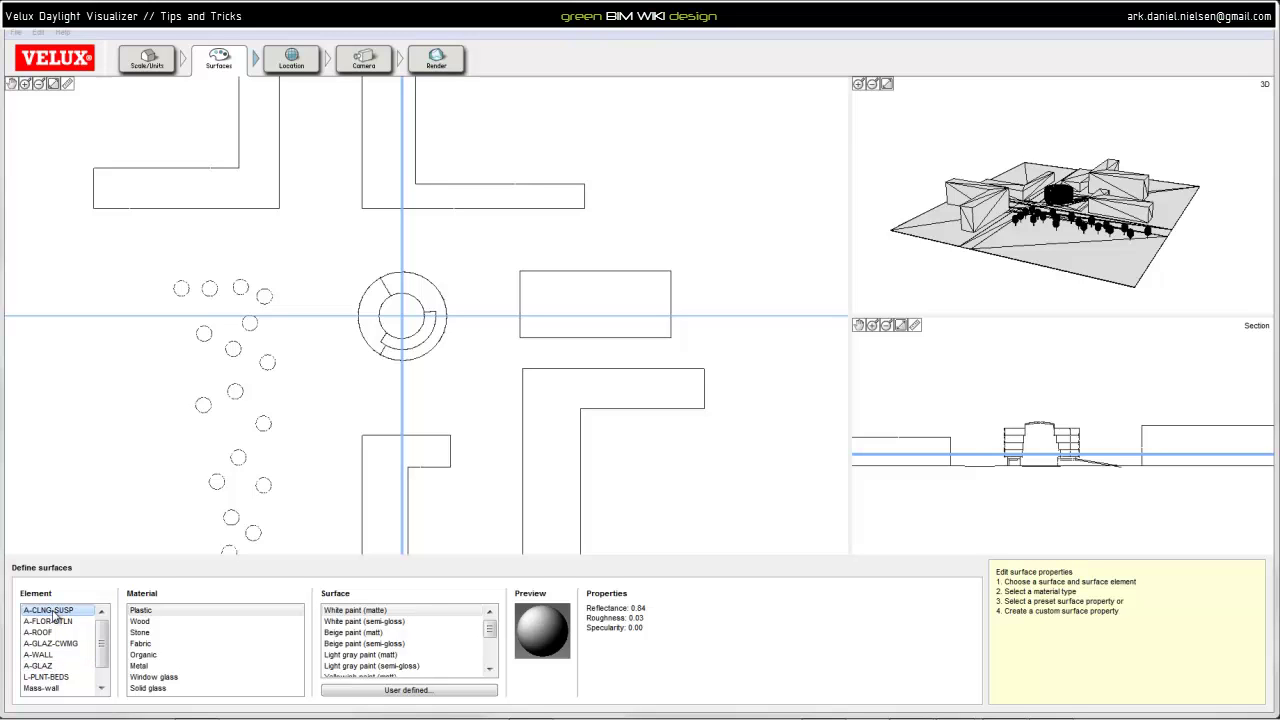